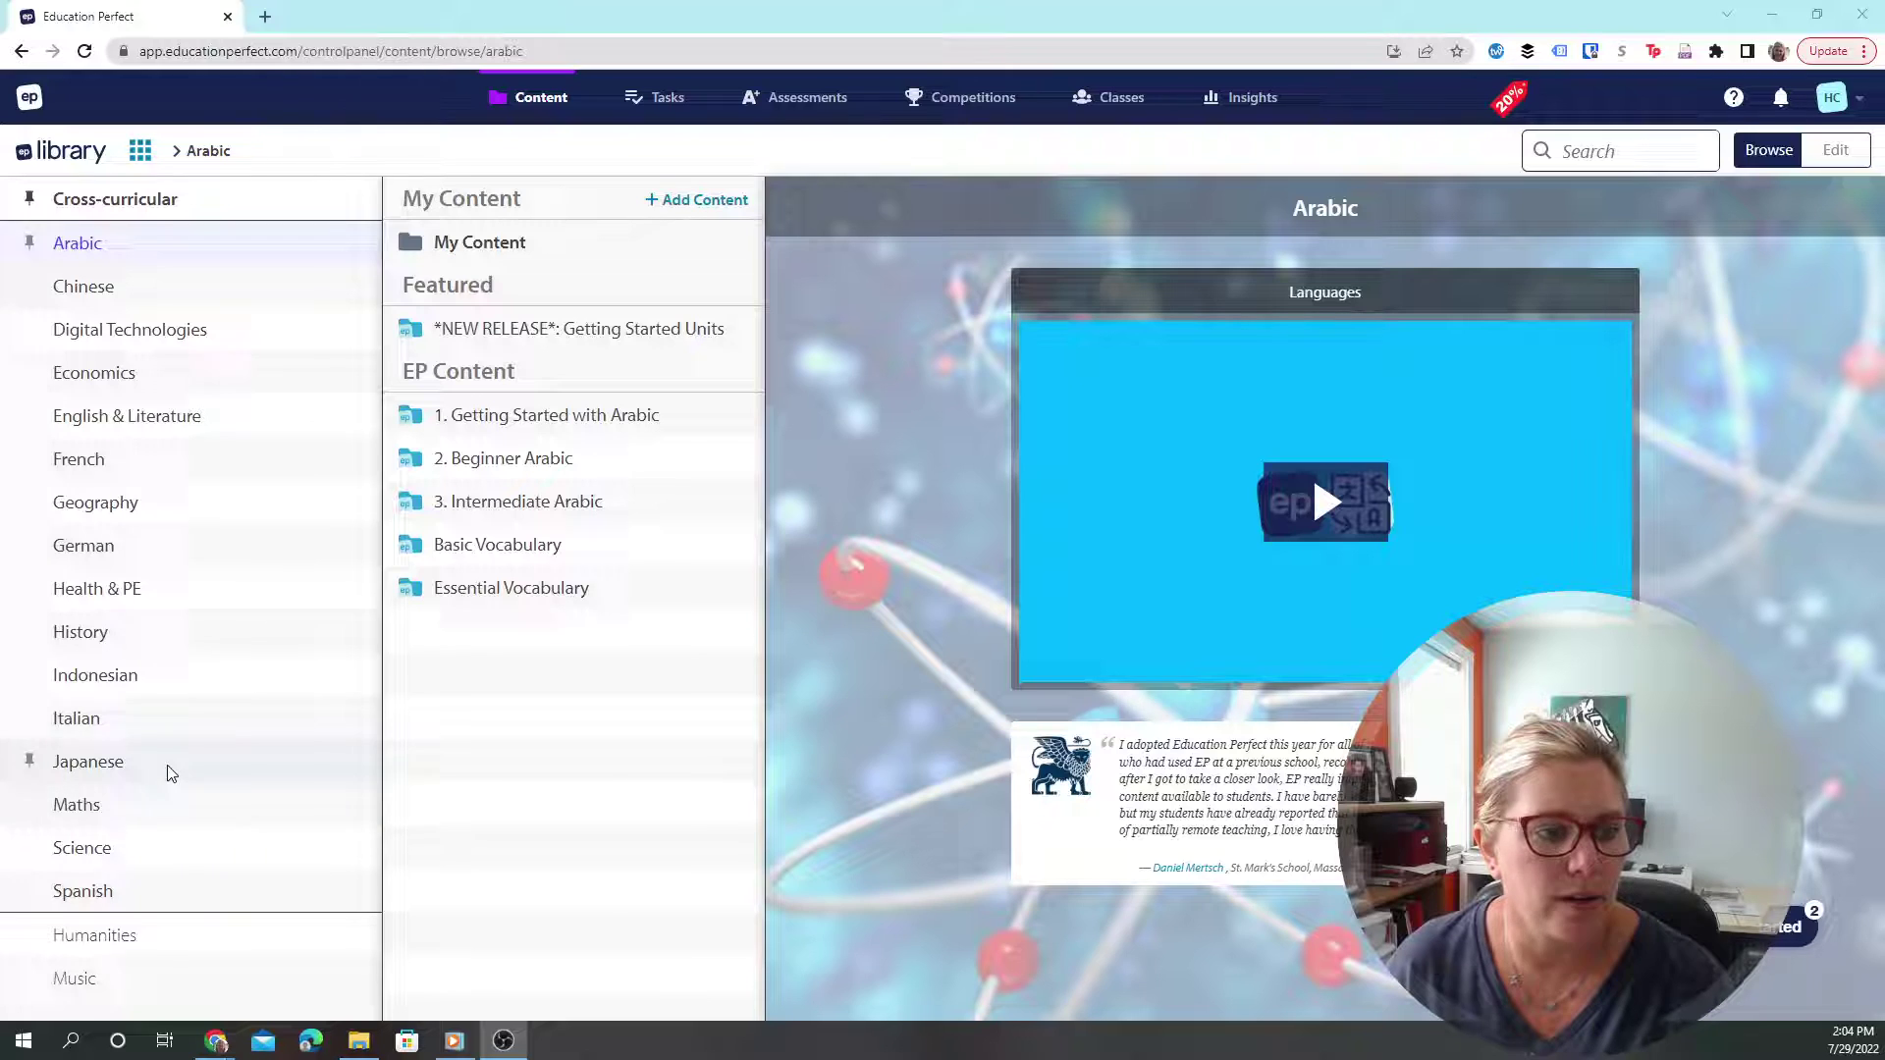
Step: Browse Science > Grade 07 > Classification > What is Classification? to the Introduction to Classification lesson
click(88, 640)
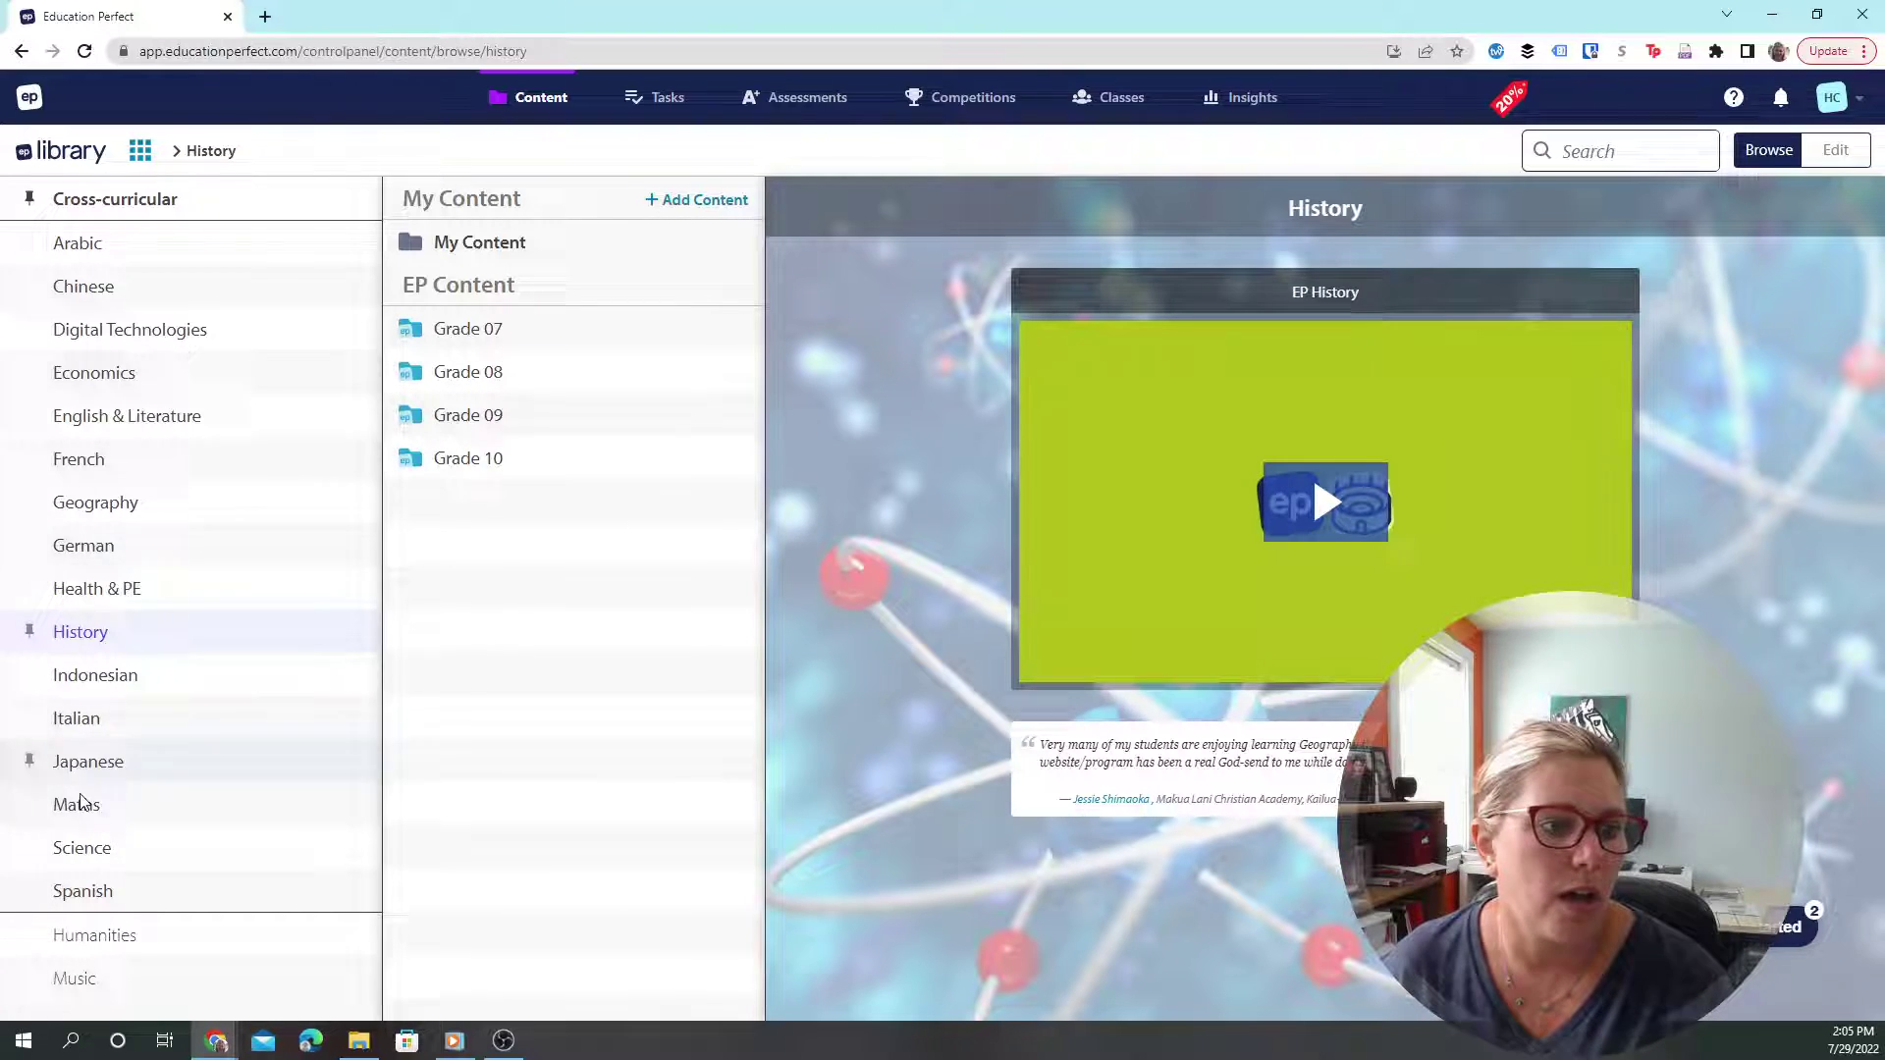
click(72, 842)
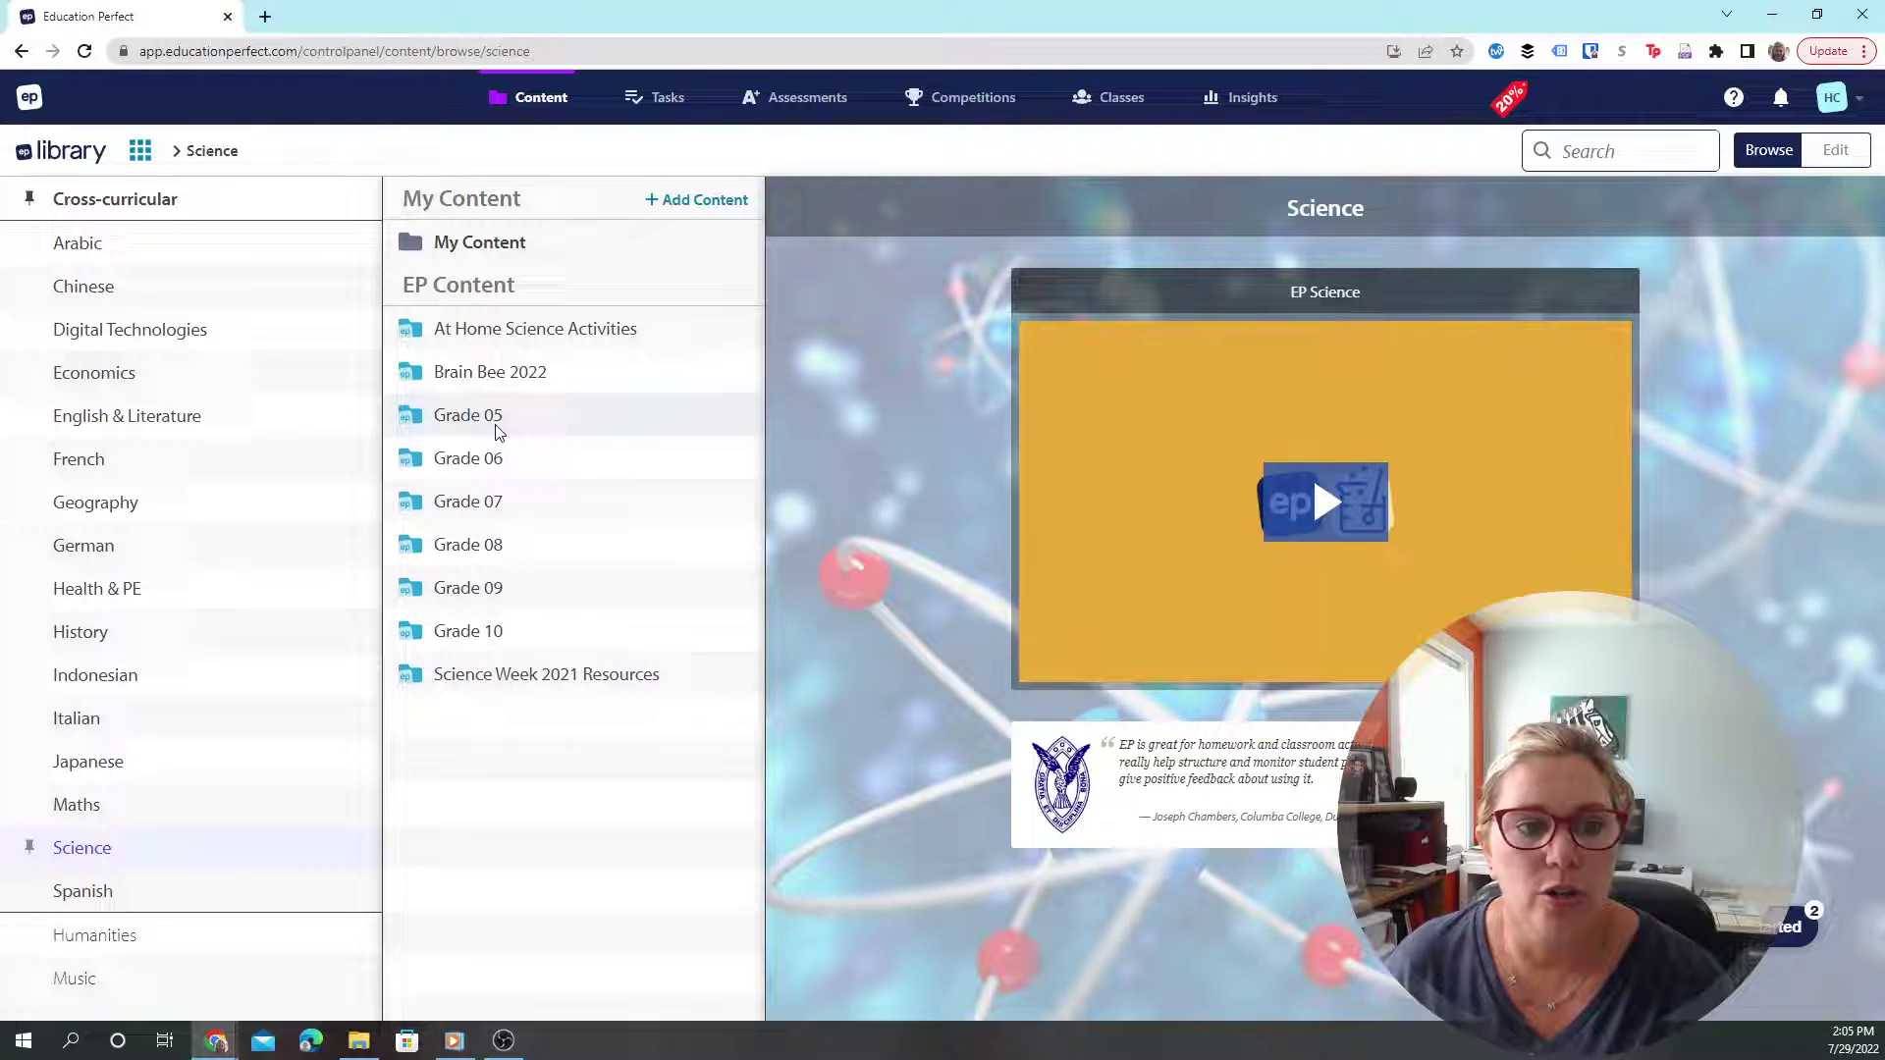
click(498, 508)
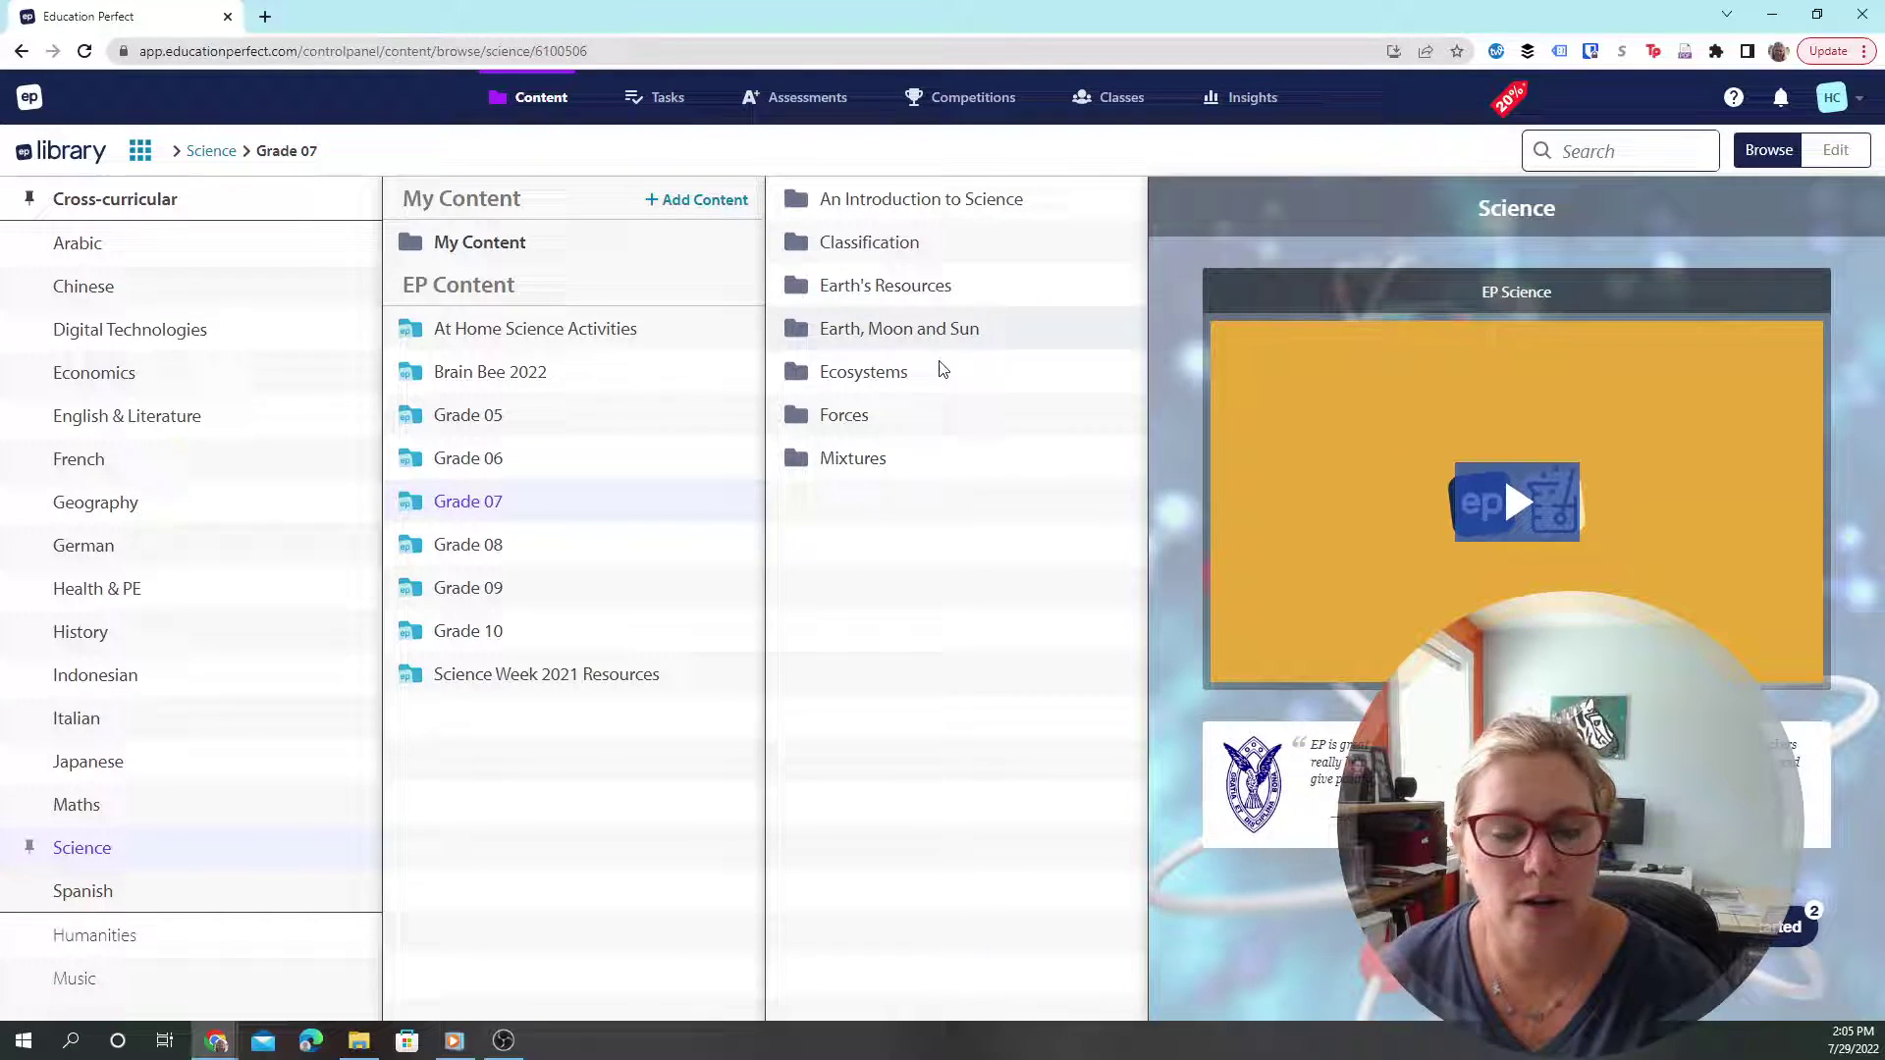
click(922, 251)
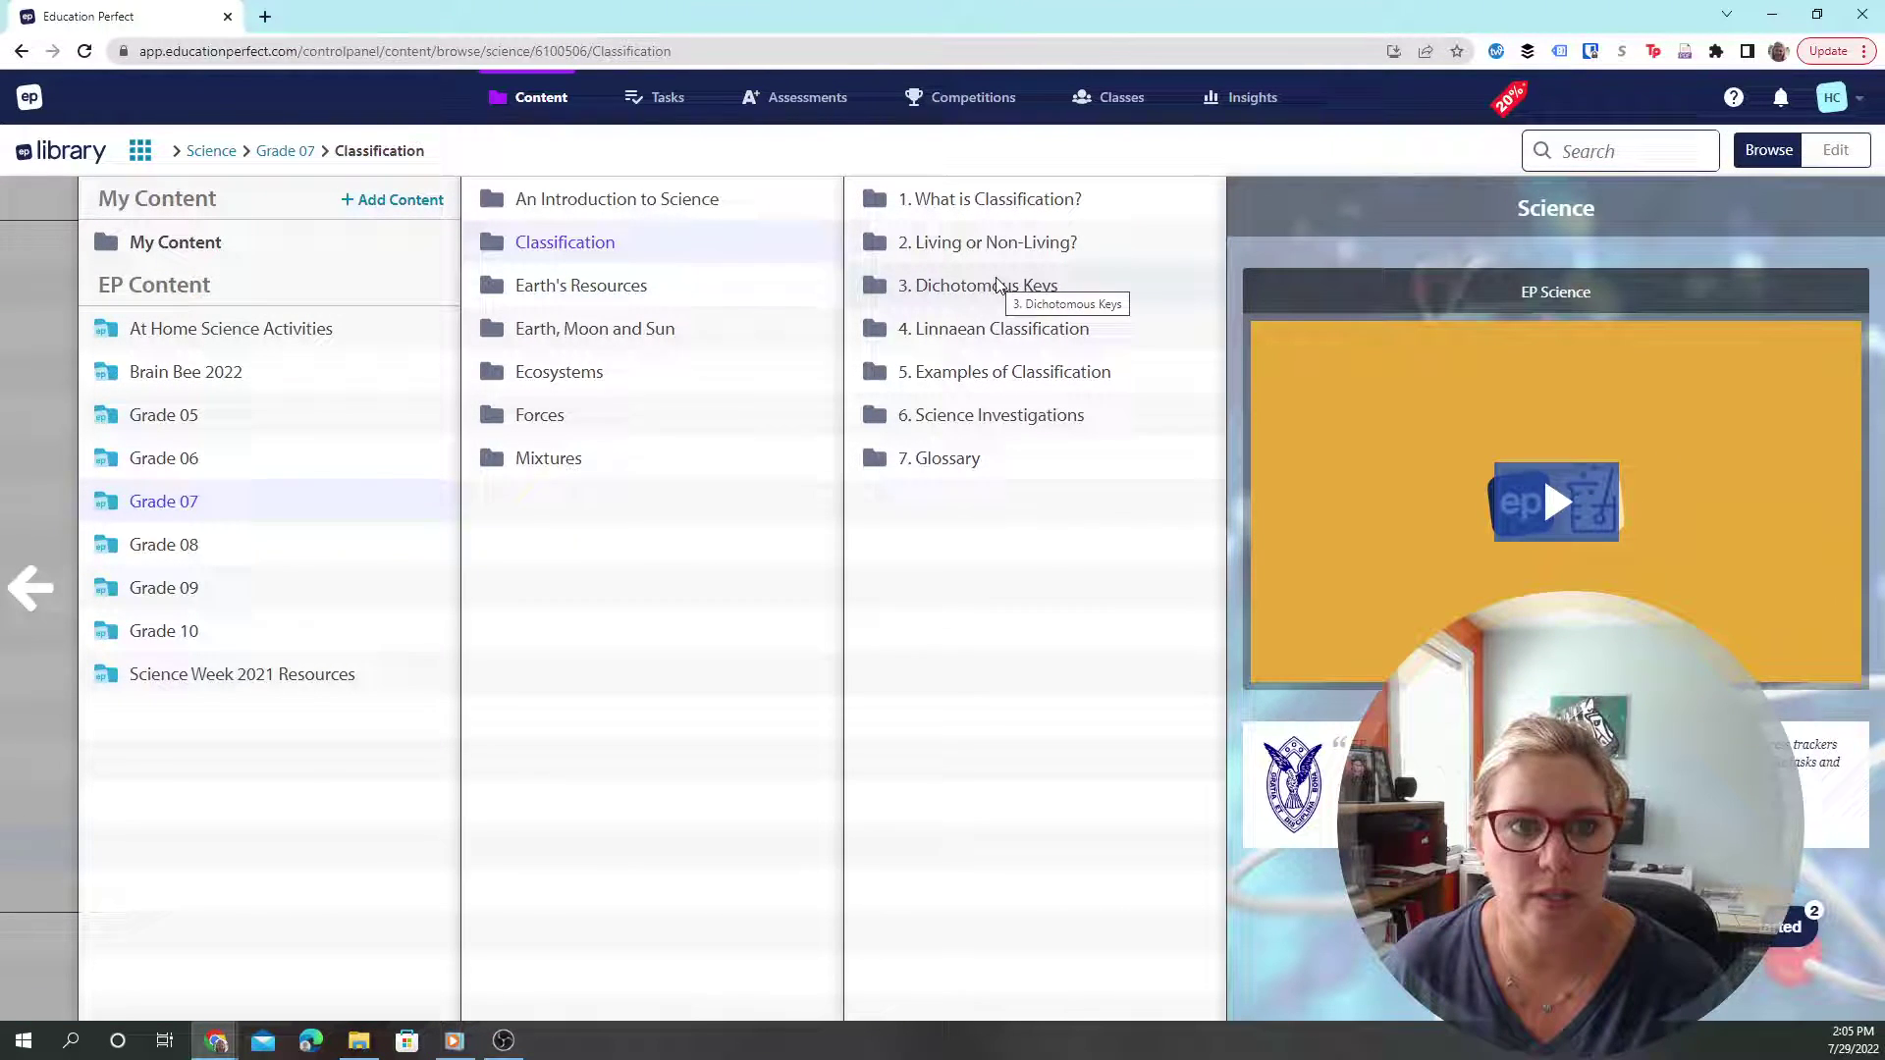
click(1042, 202)
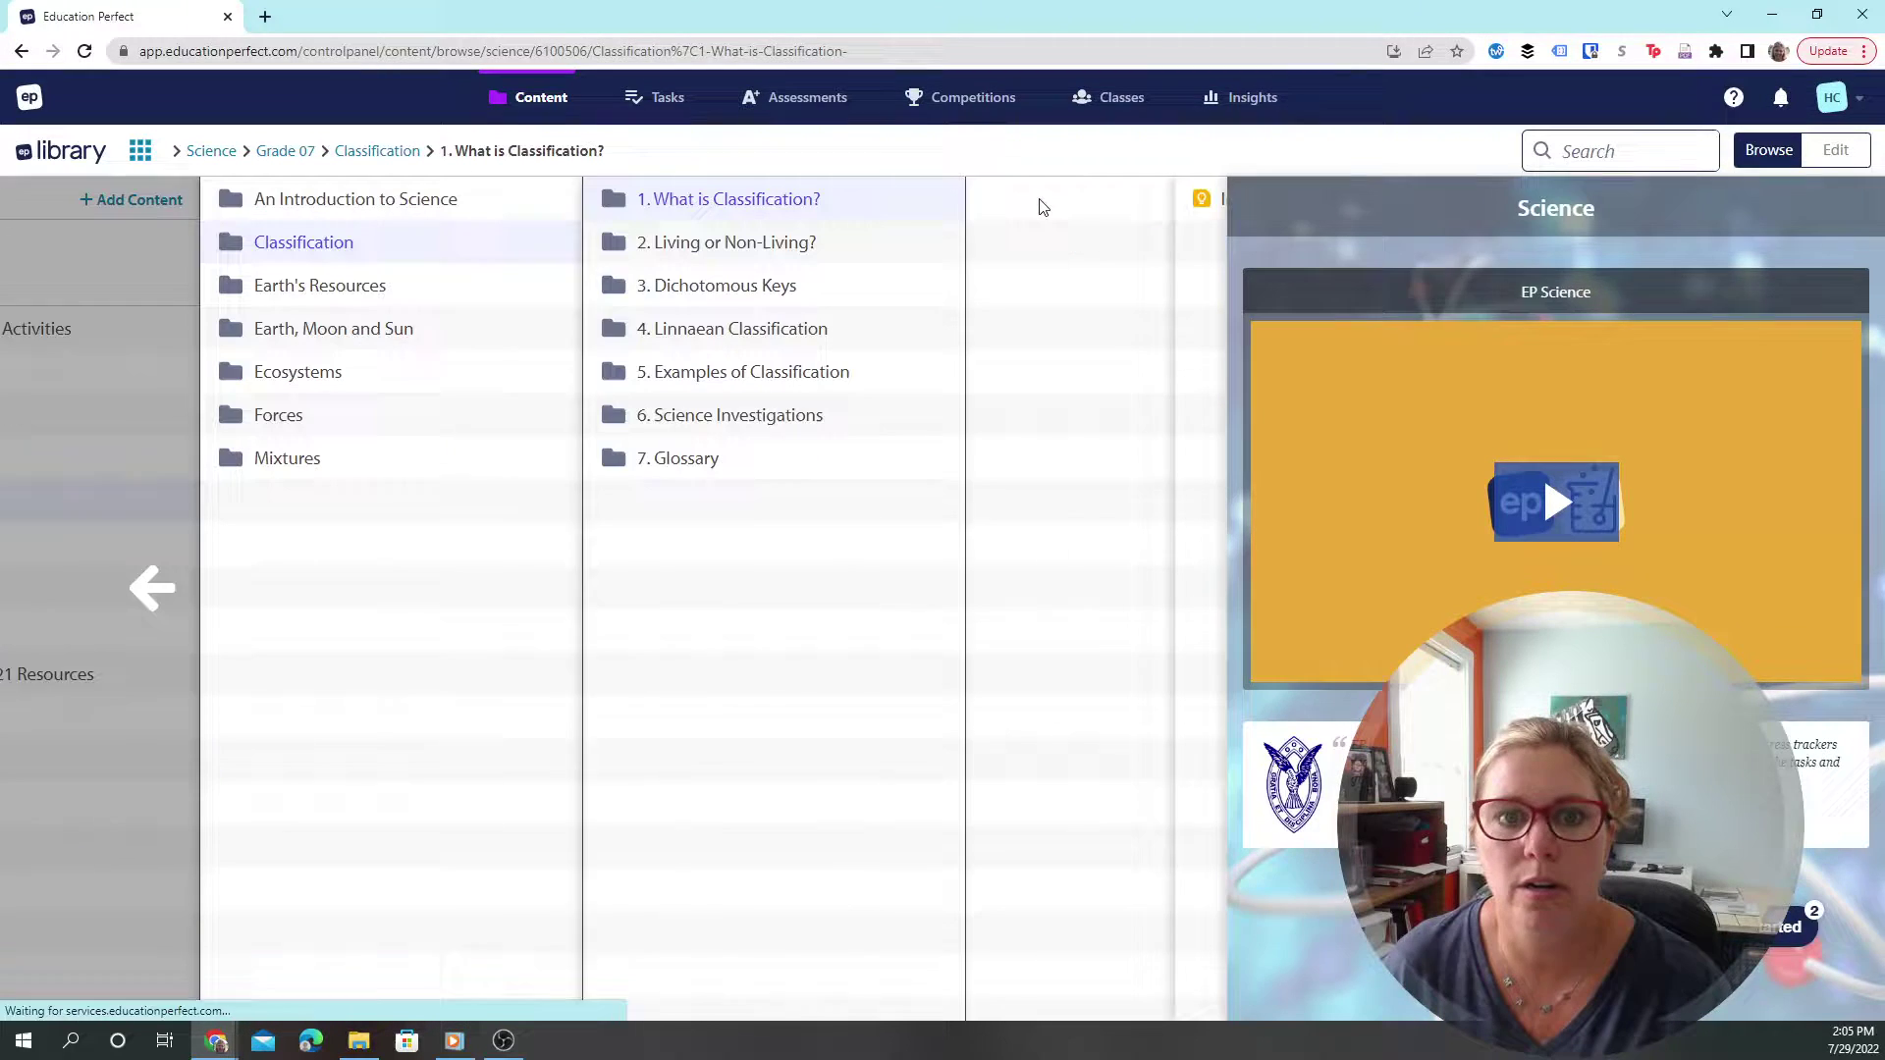
click(1039, 199)
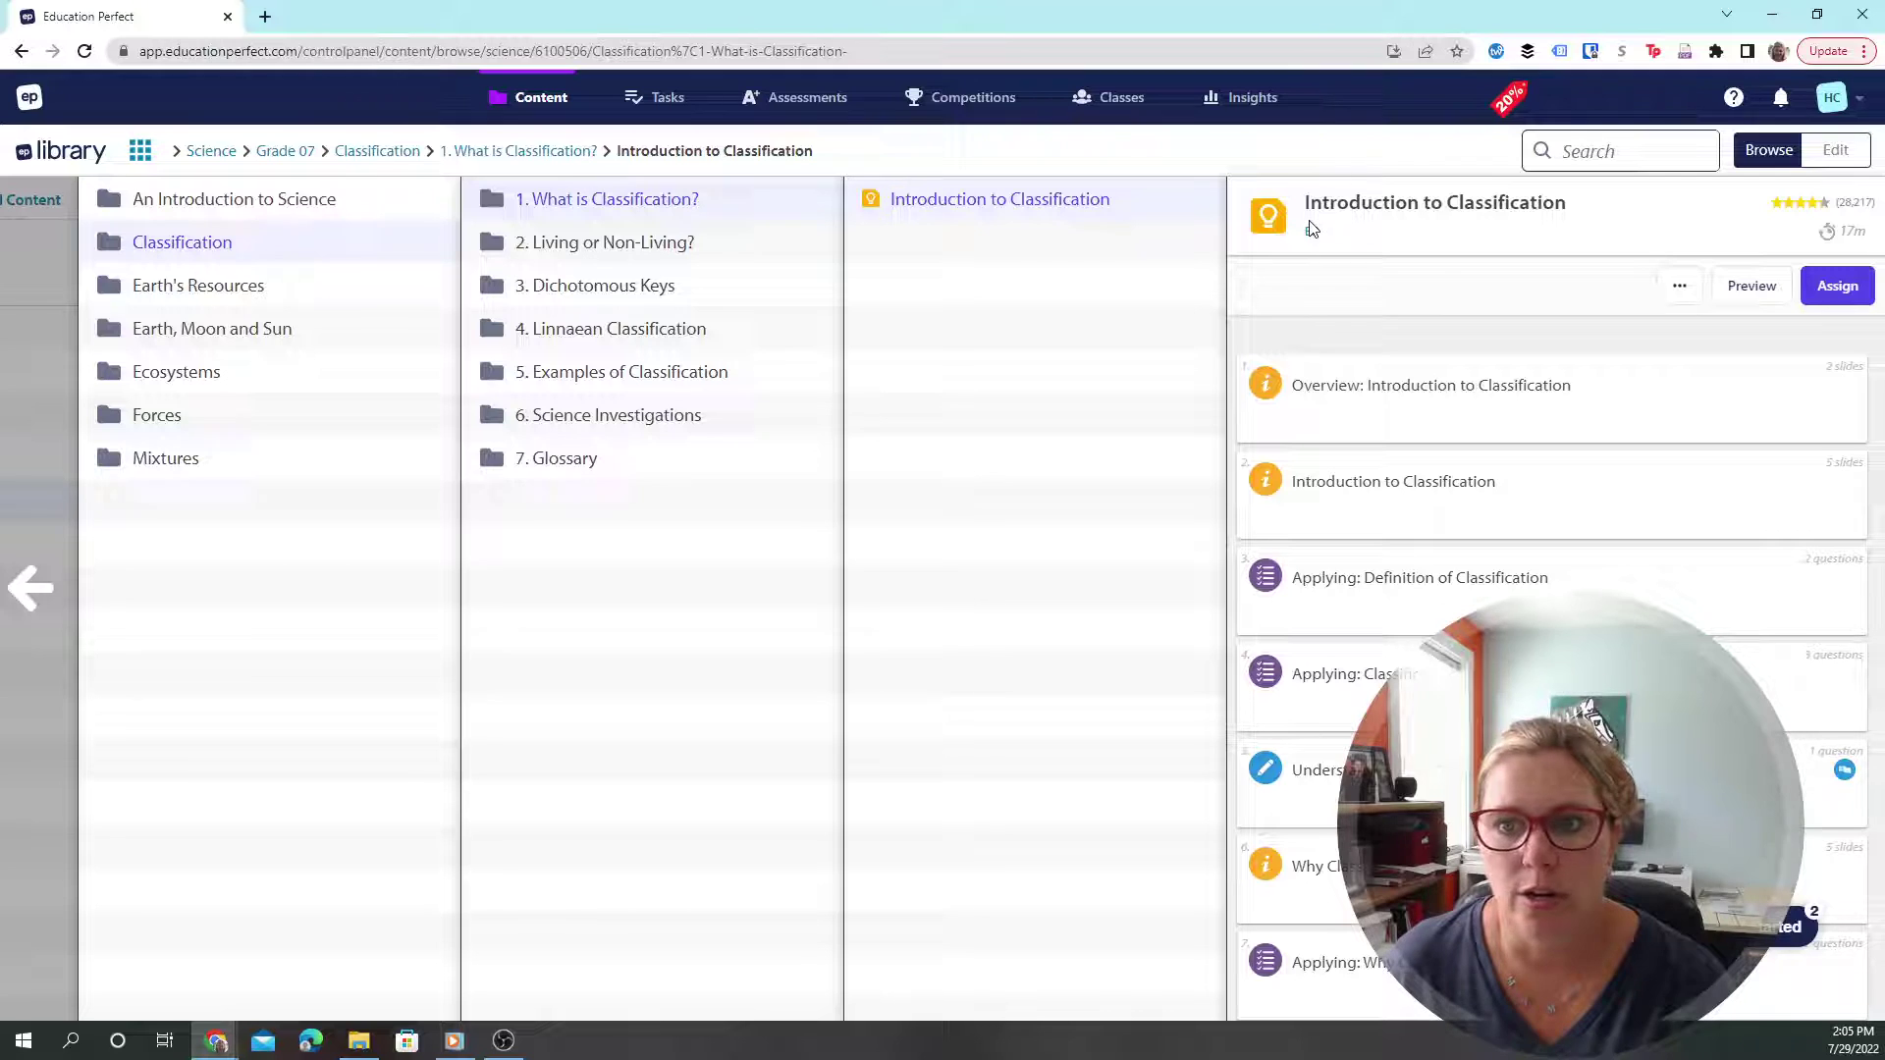
Step: Scroll through the Introduction to Classification sections, then switch to the Living or Non-Living? lesson
mouse_move(1483, 461)
scroll(1483, 464, down, 5)
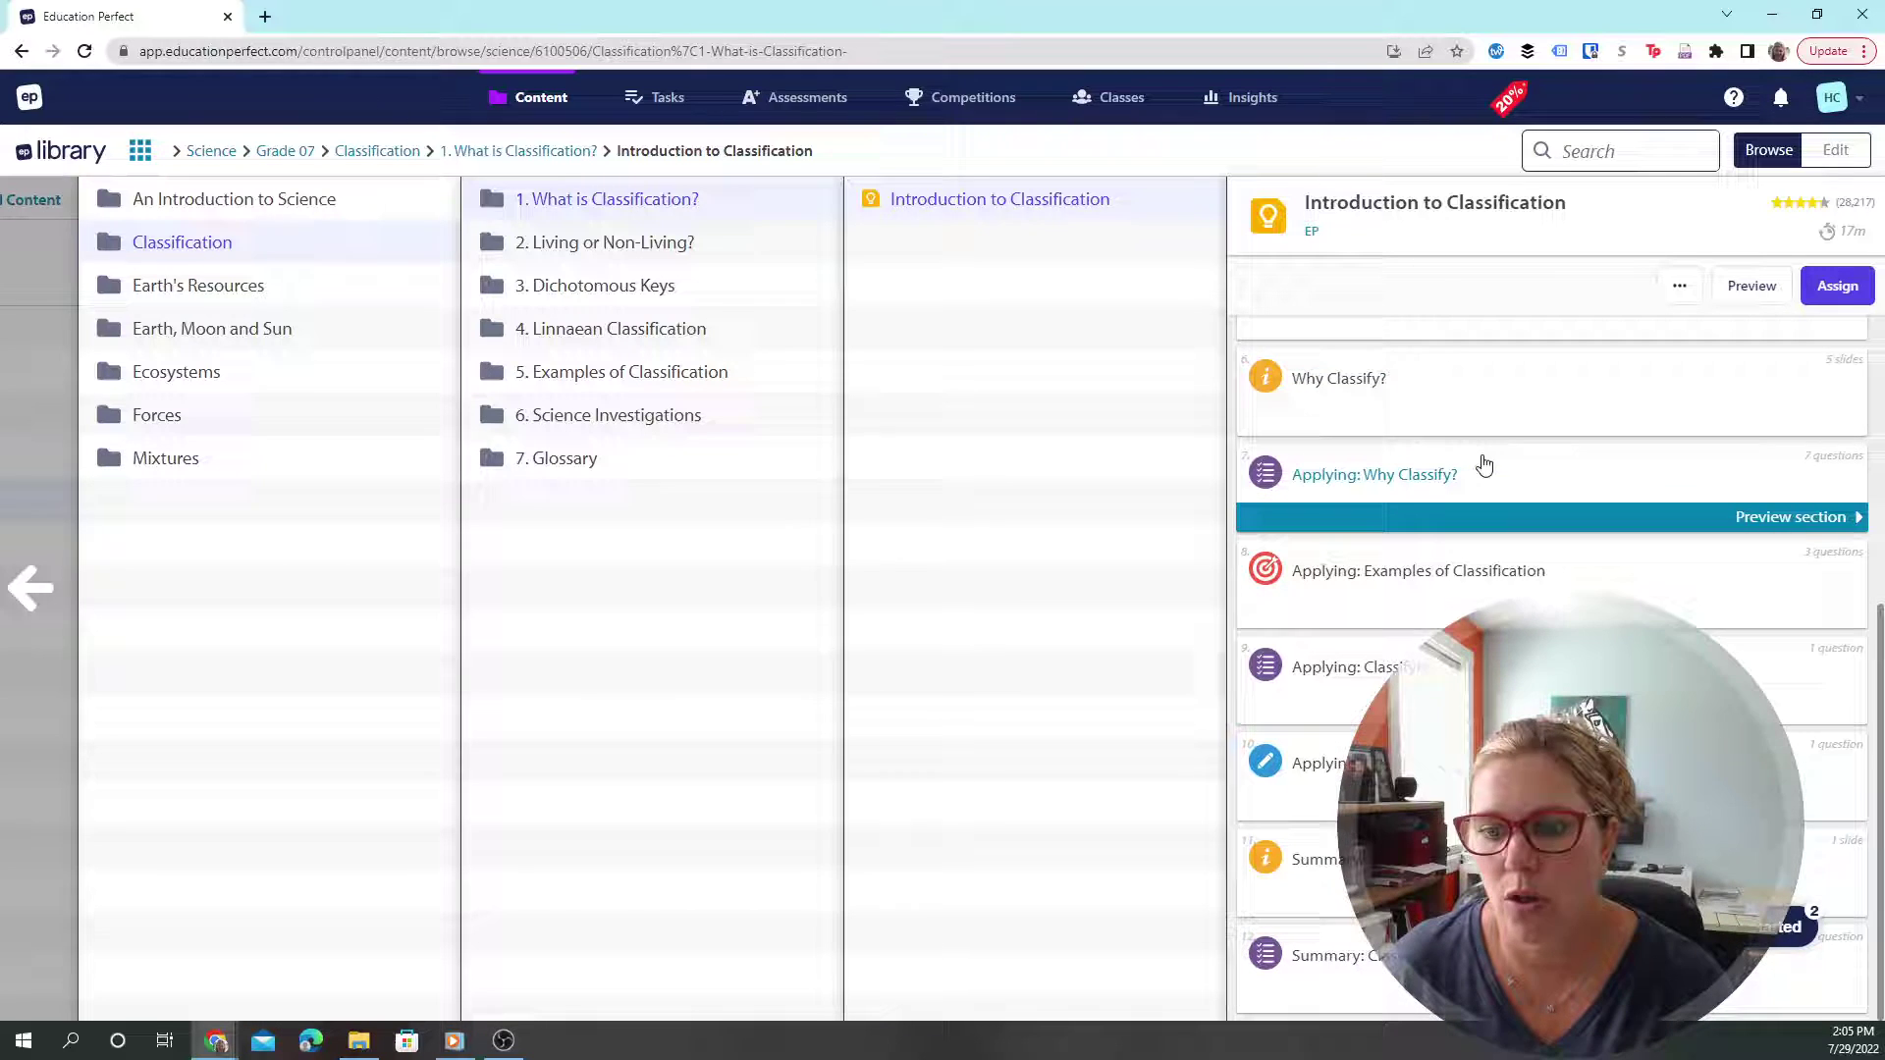
scroll(1483, 464, up, 5)
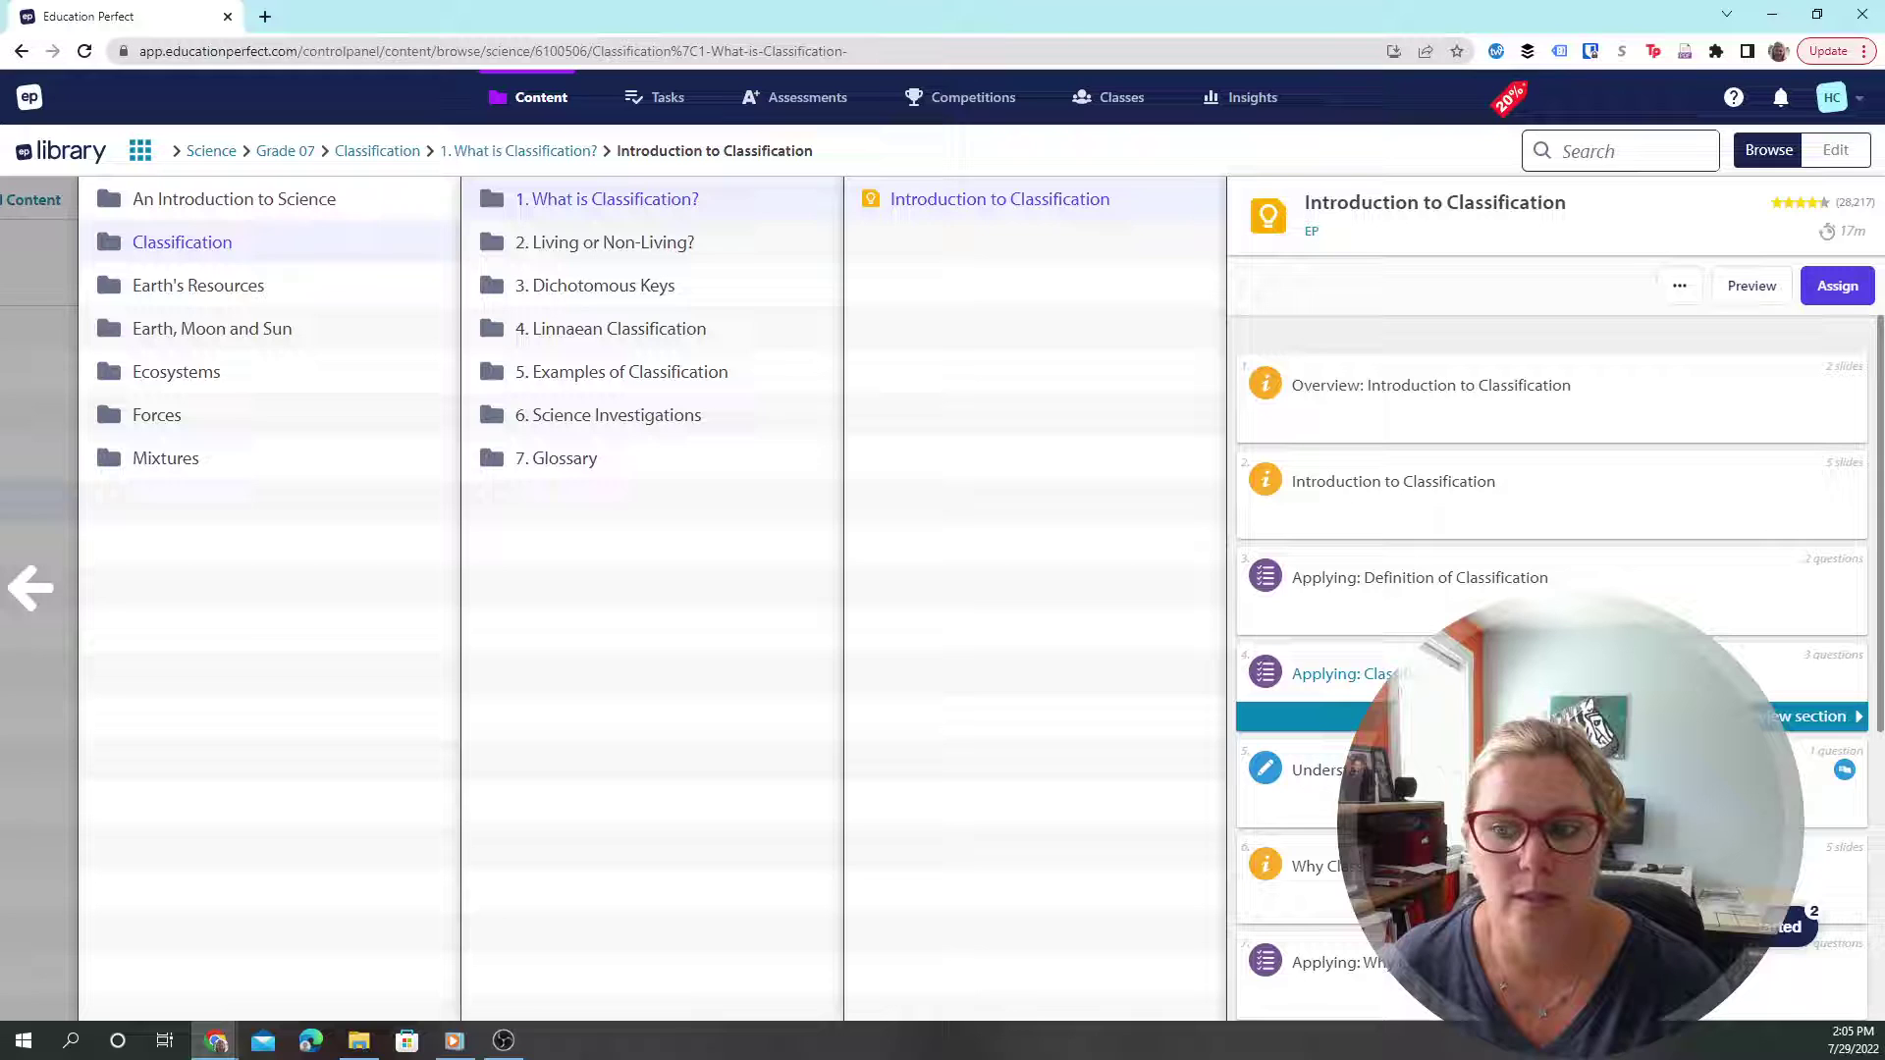
scroll(1551, 687, down, 1)
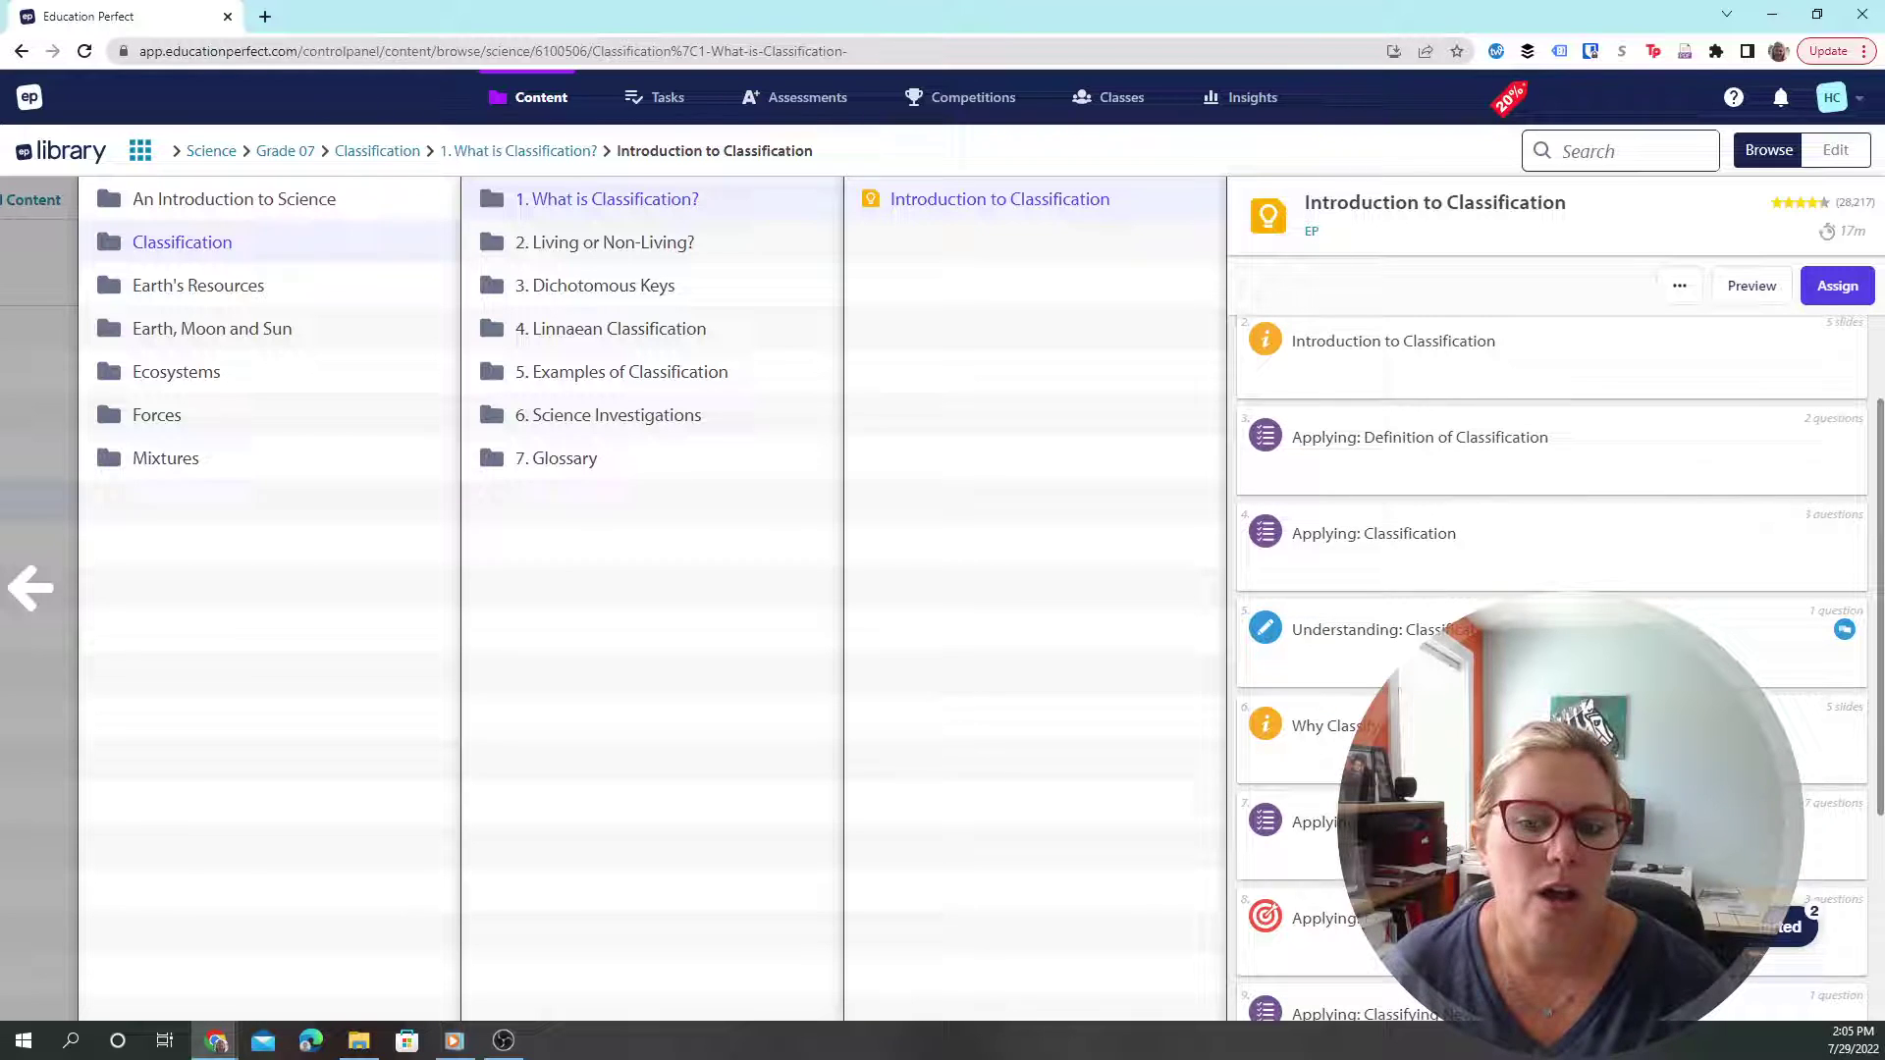
scroll(1551, 687, down, 3)
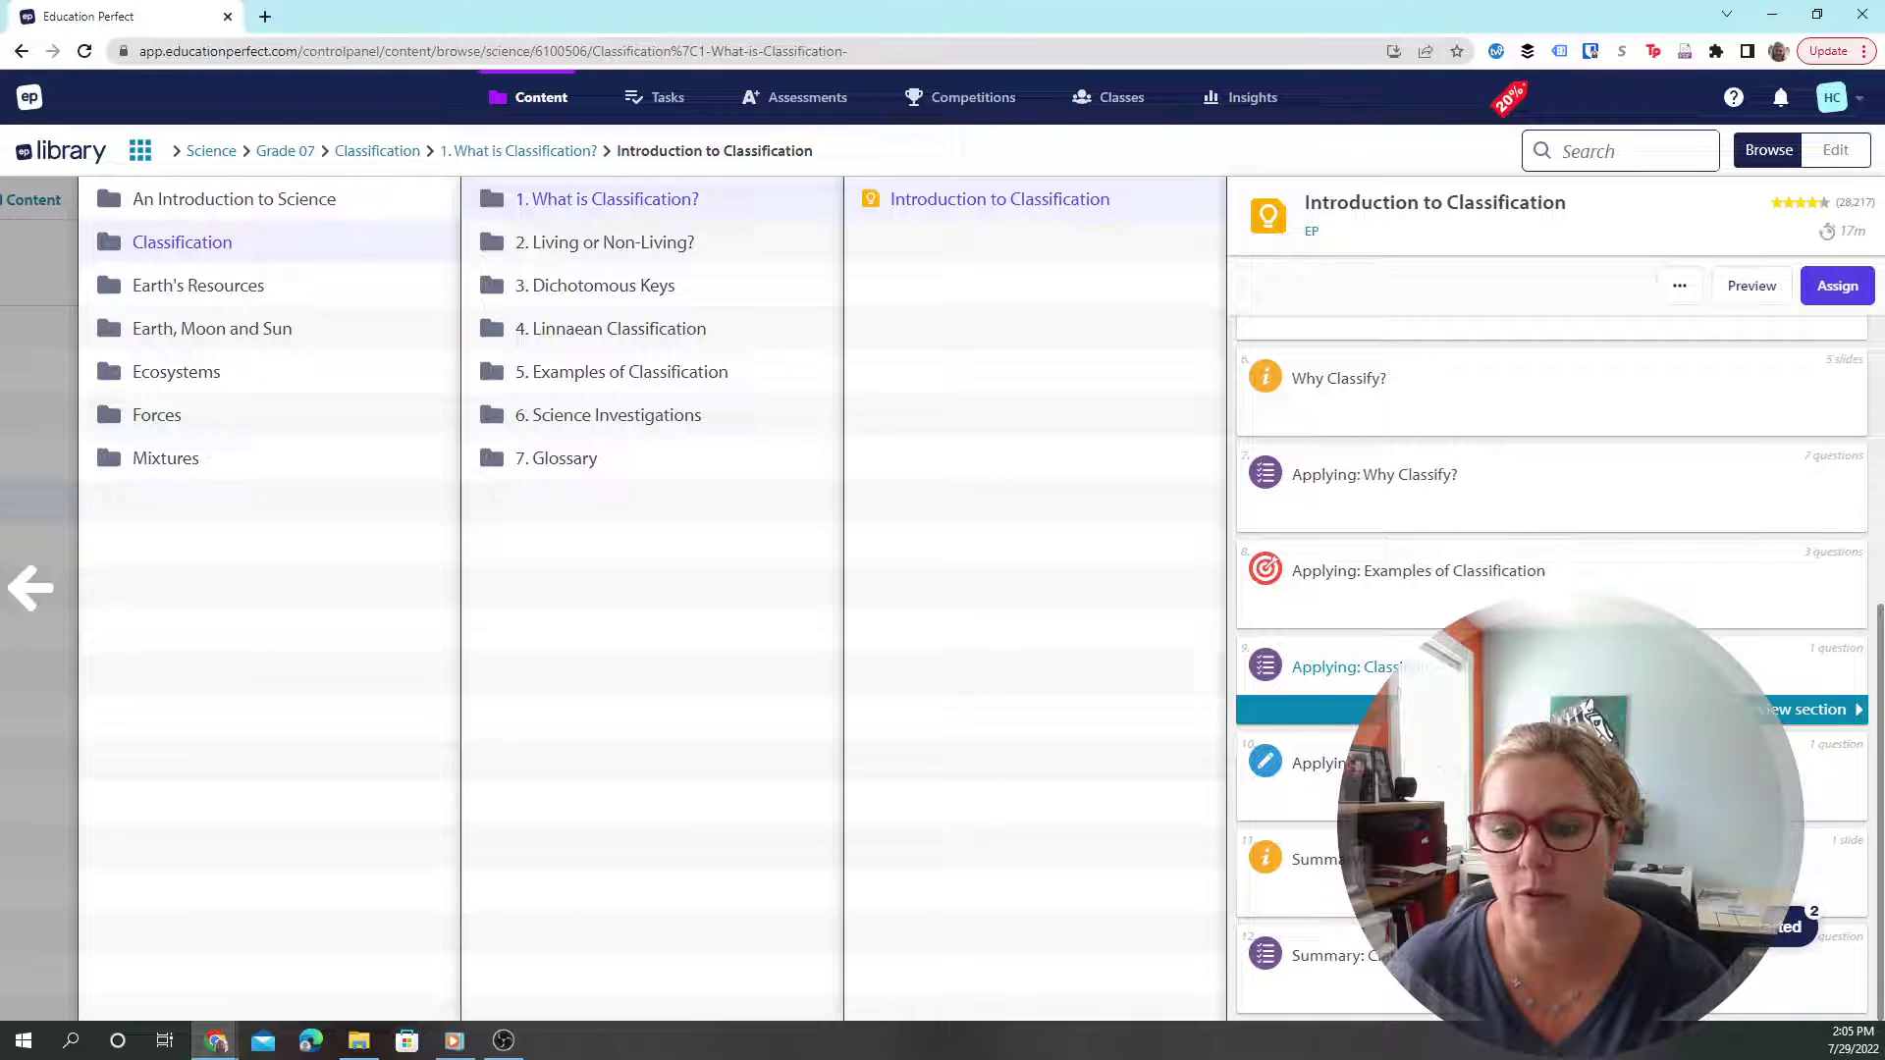
scroll(1551, 687, up, 5)
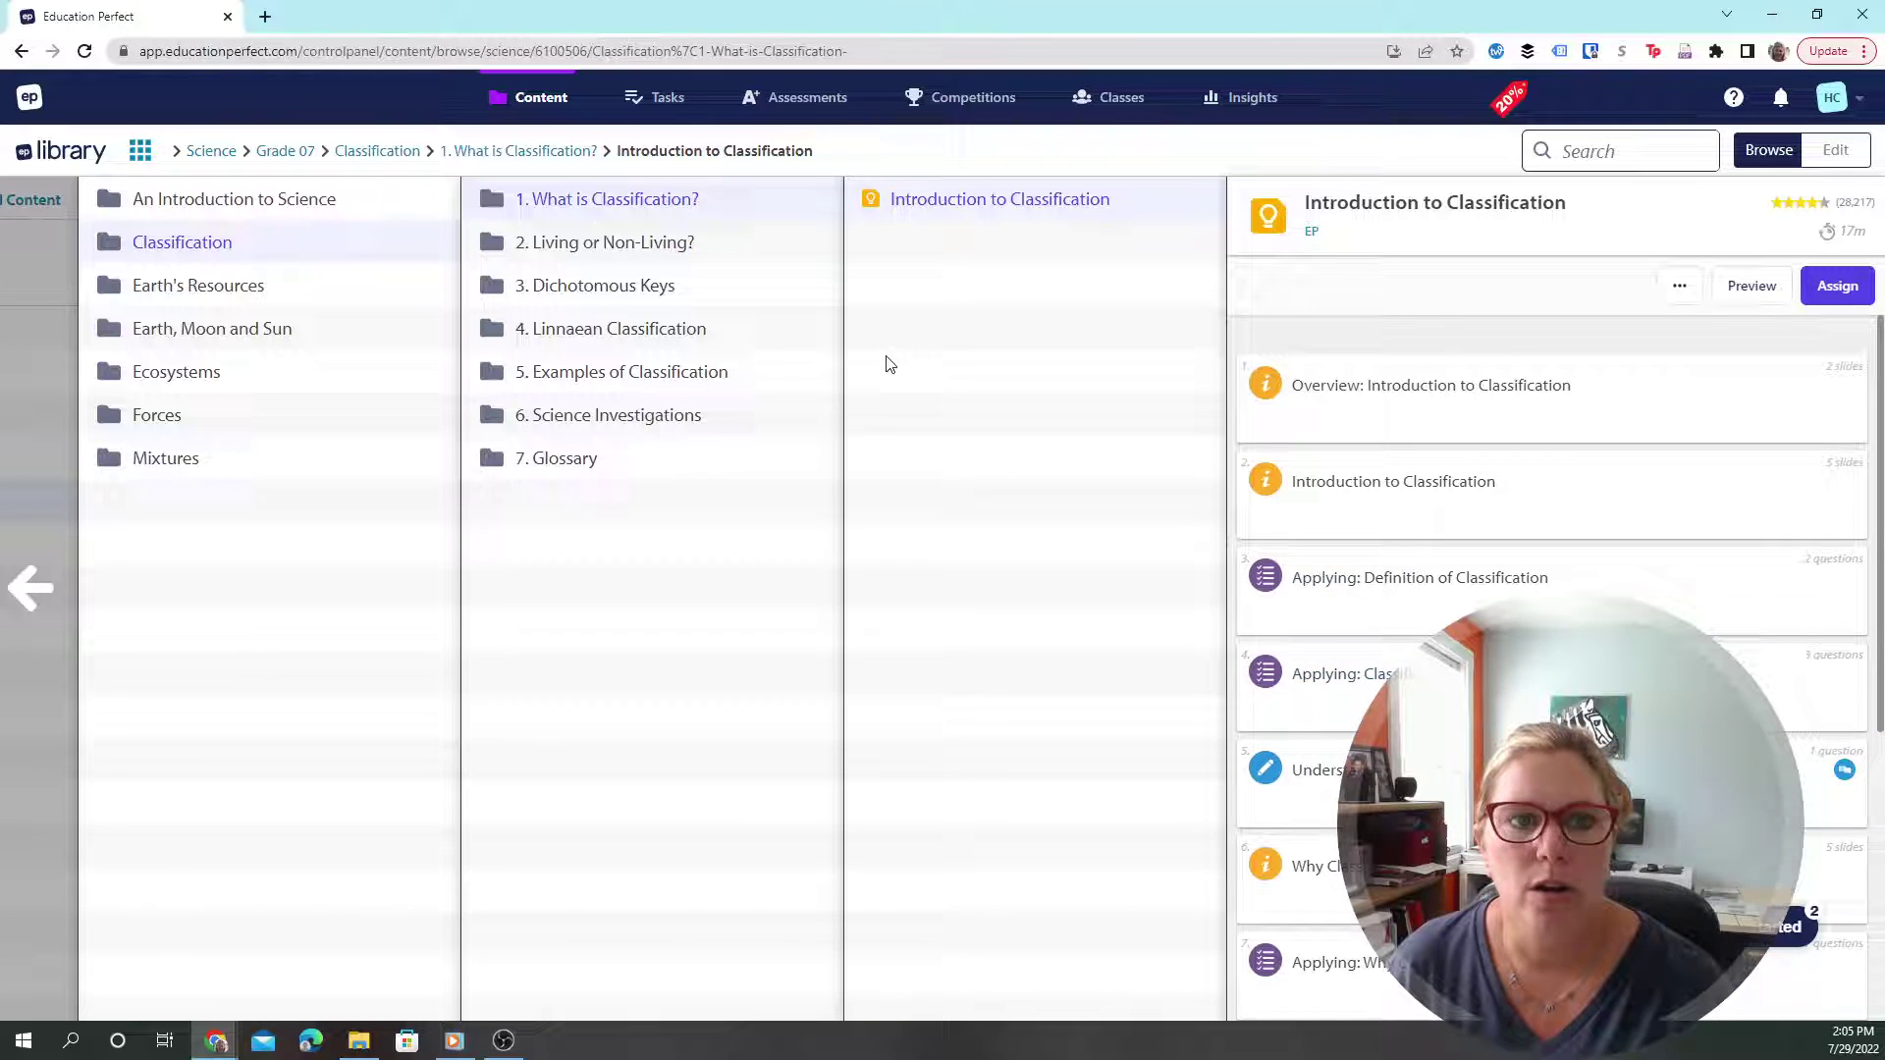
click(646, 247)
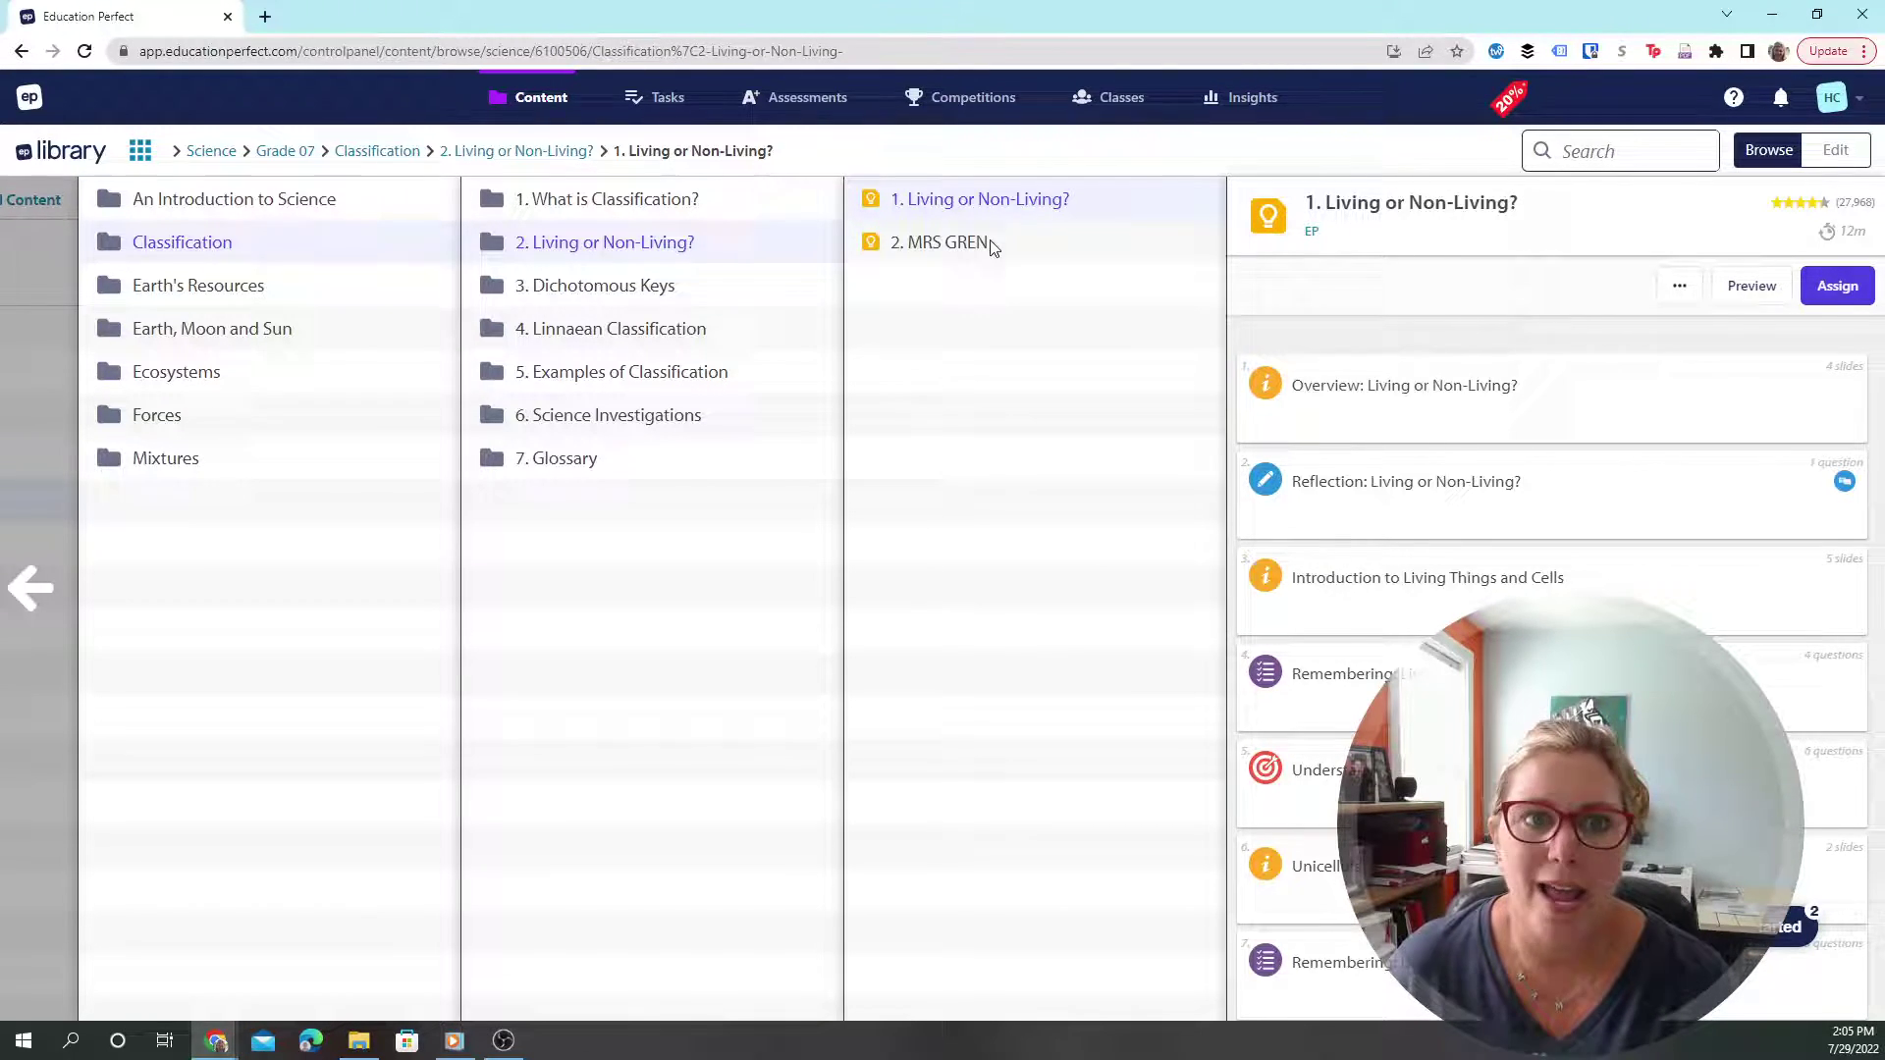
Step: Begin a new Lesson task assigned to the EP for Home class and bring up the content picker
click(656, 106)
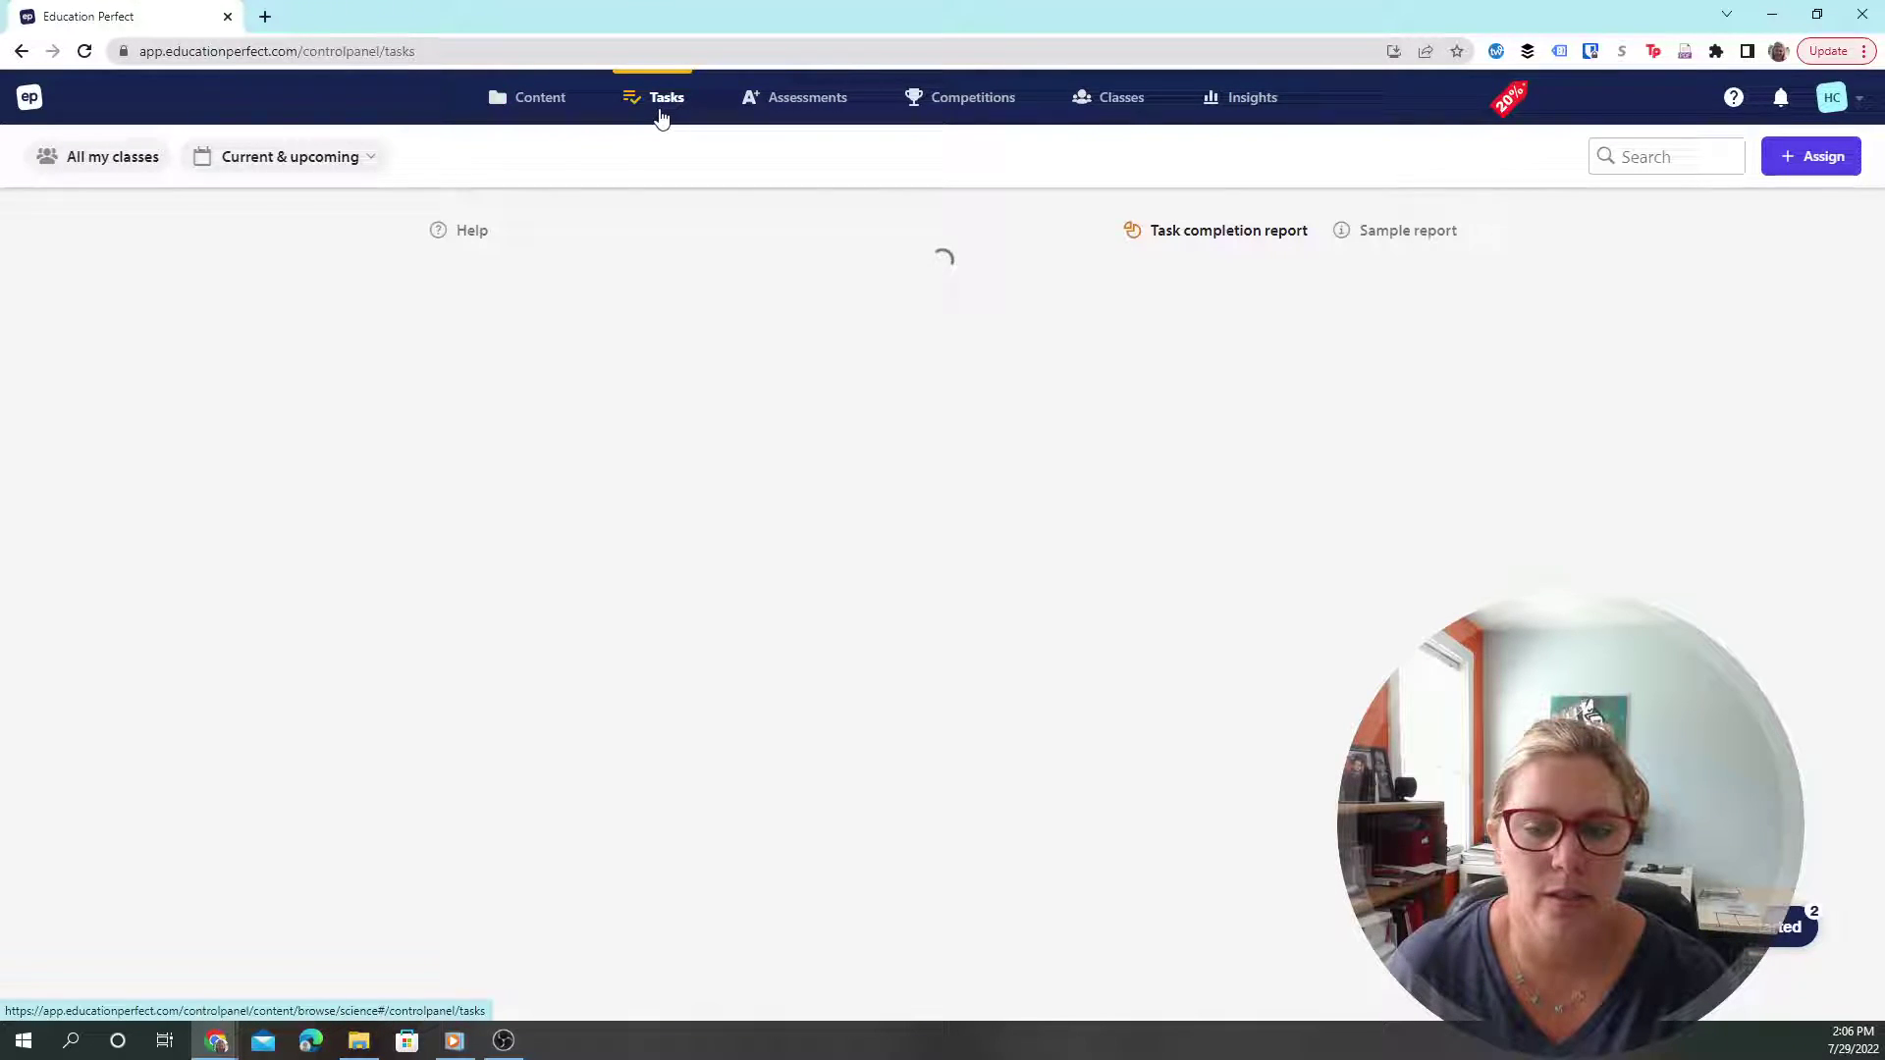
click(1800, 157)
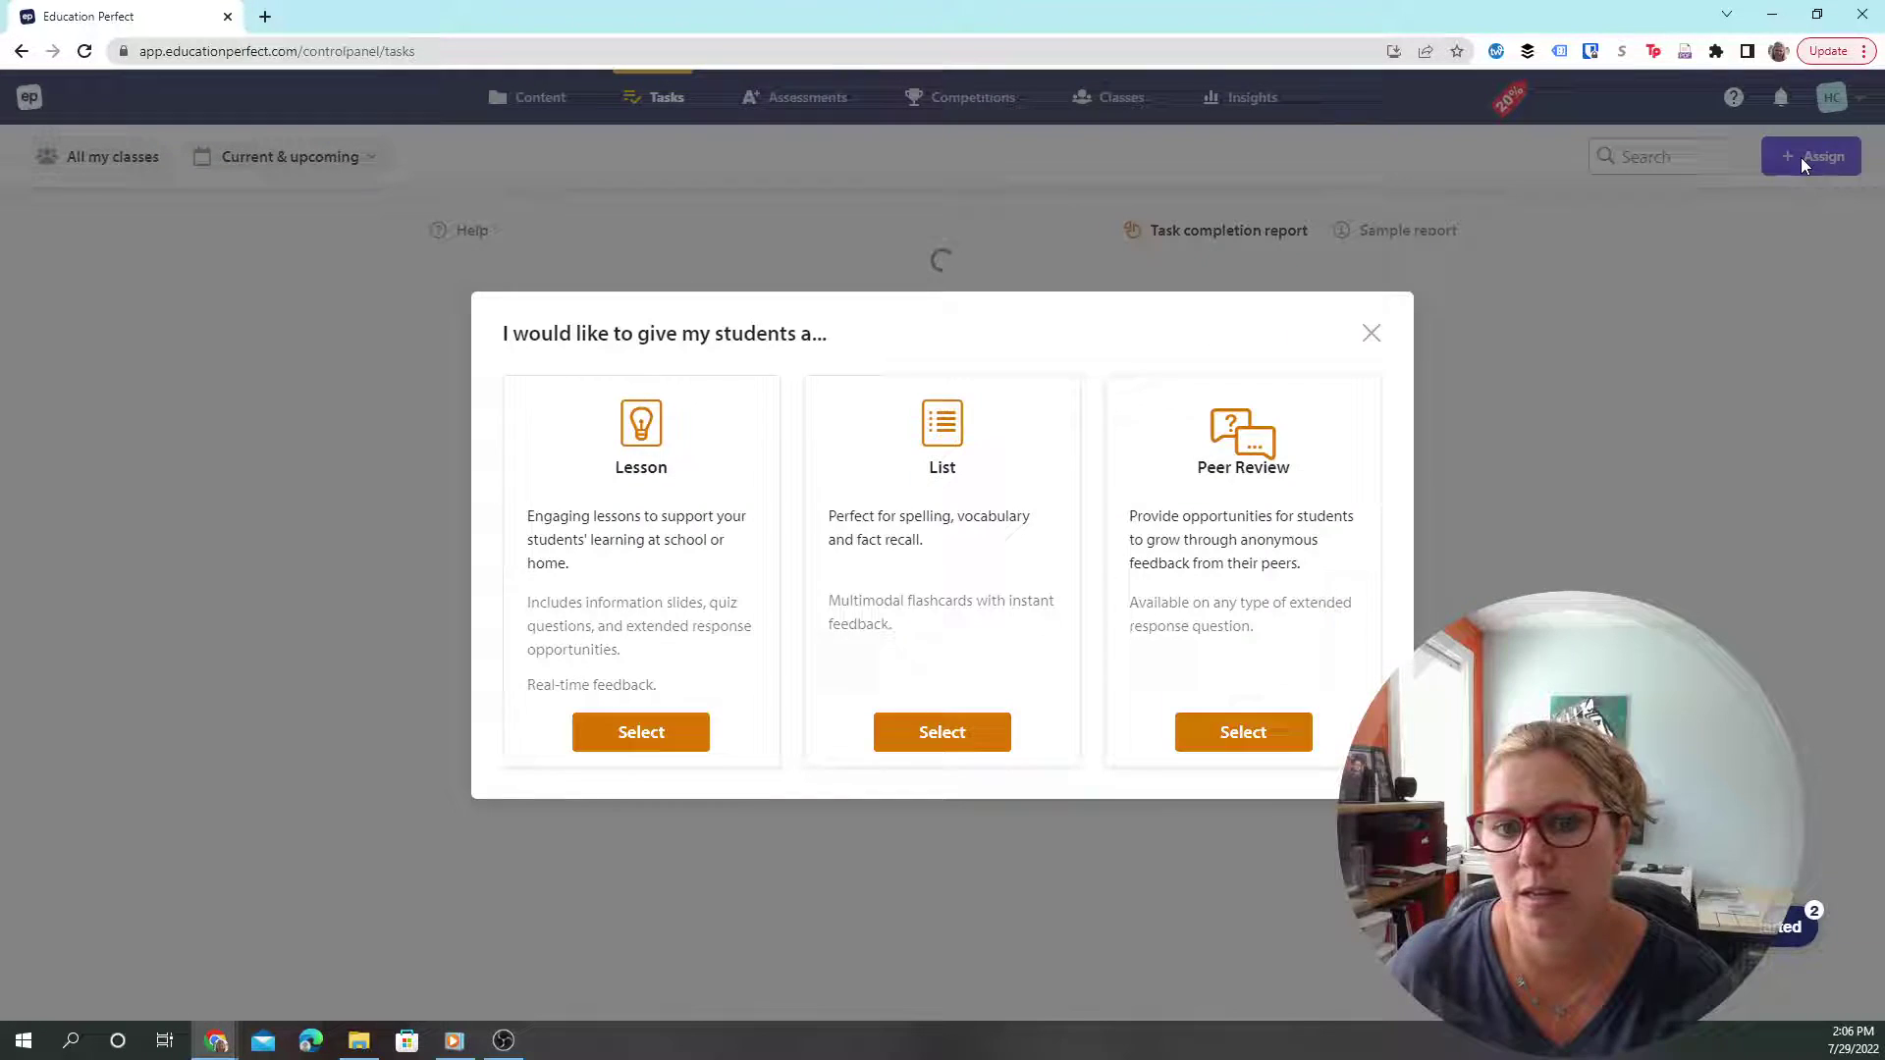
click(624, 735)
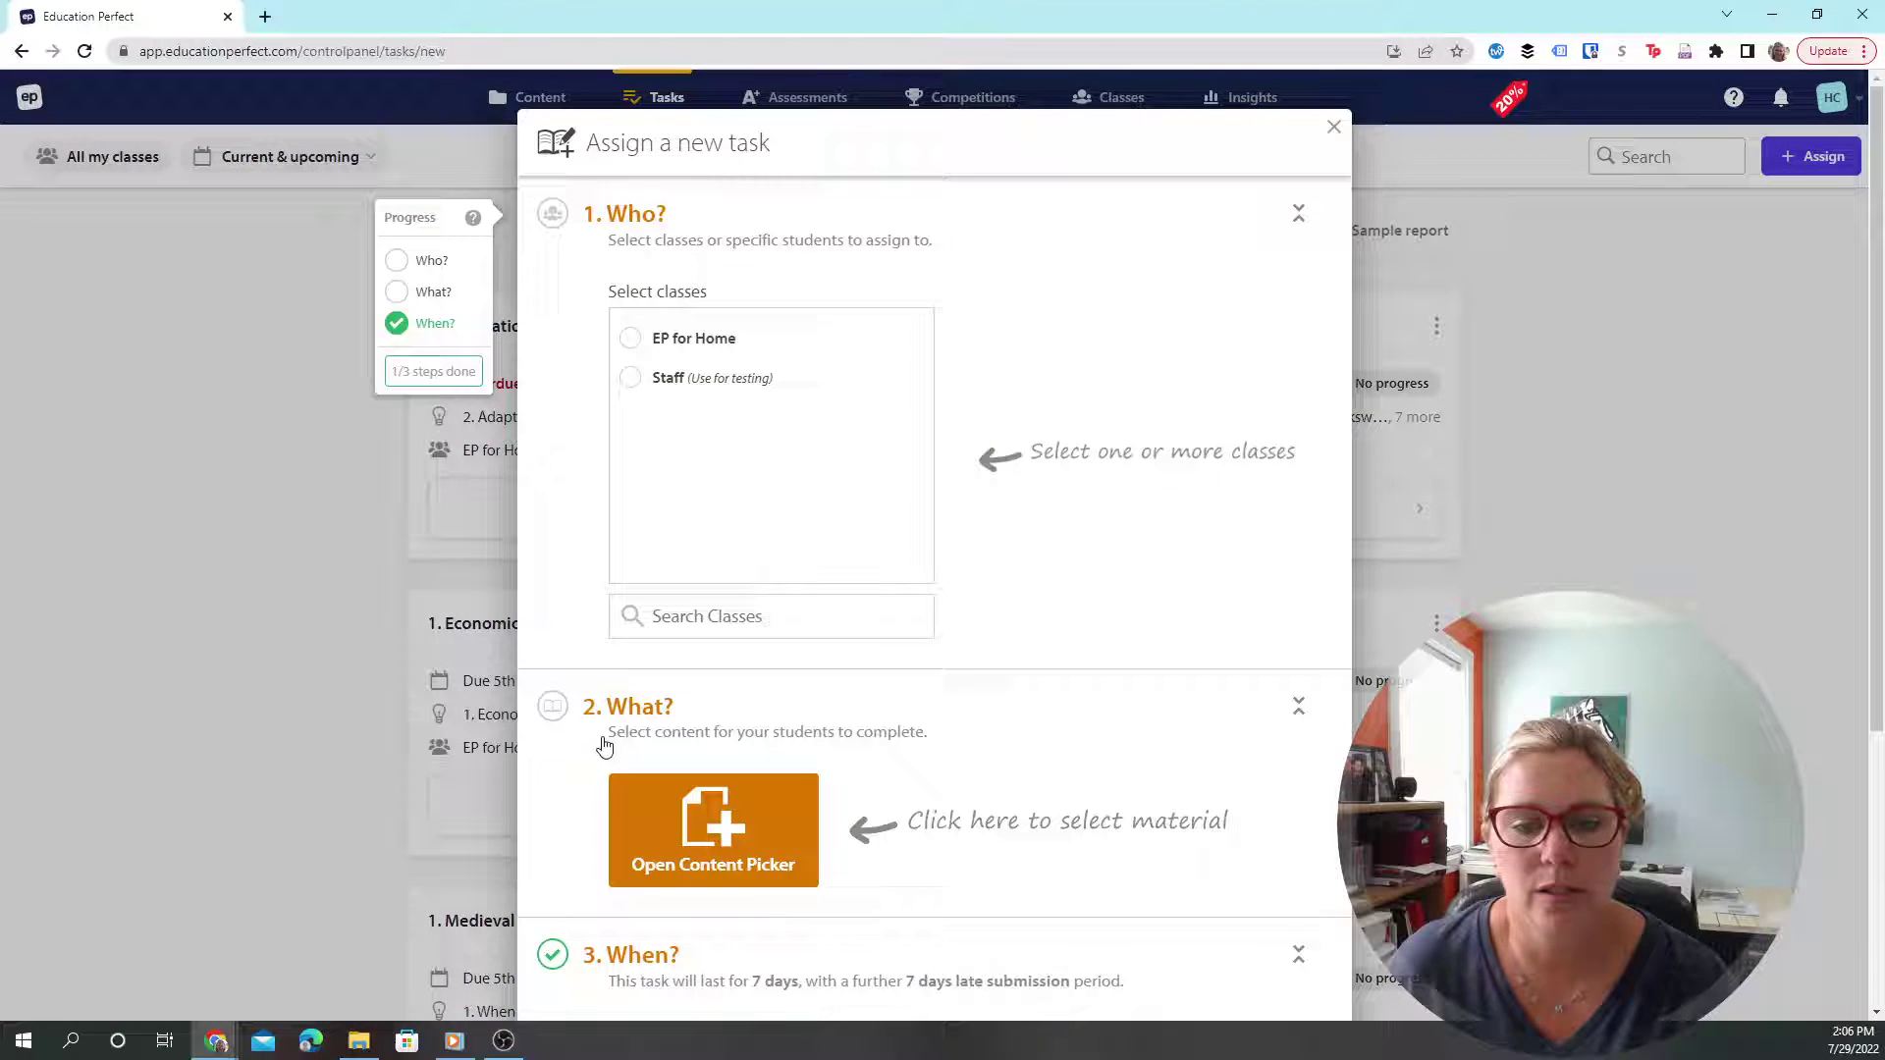
click(631, 340)
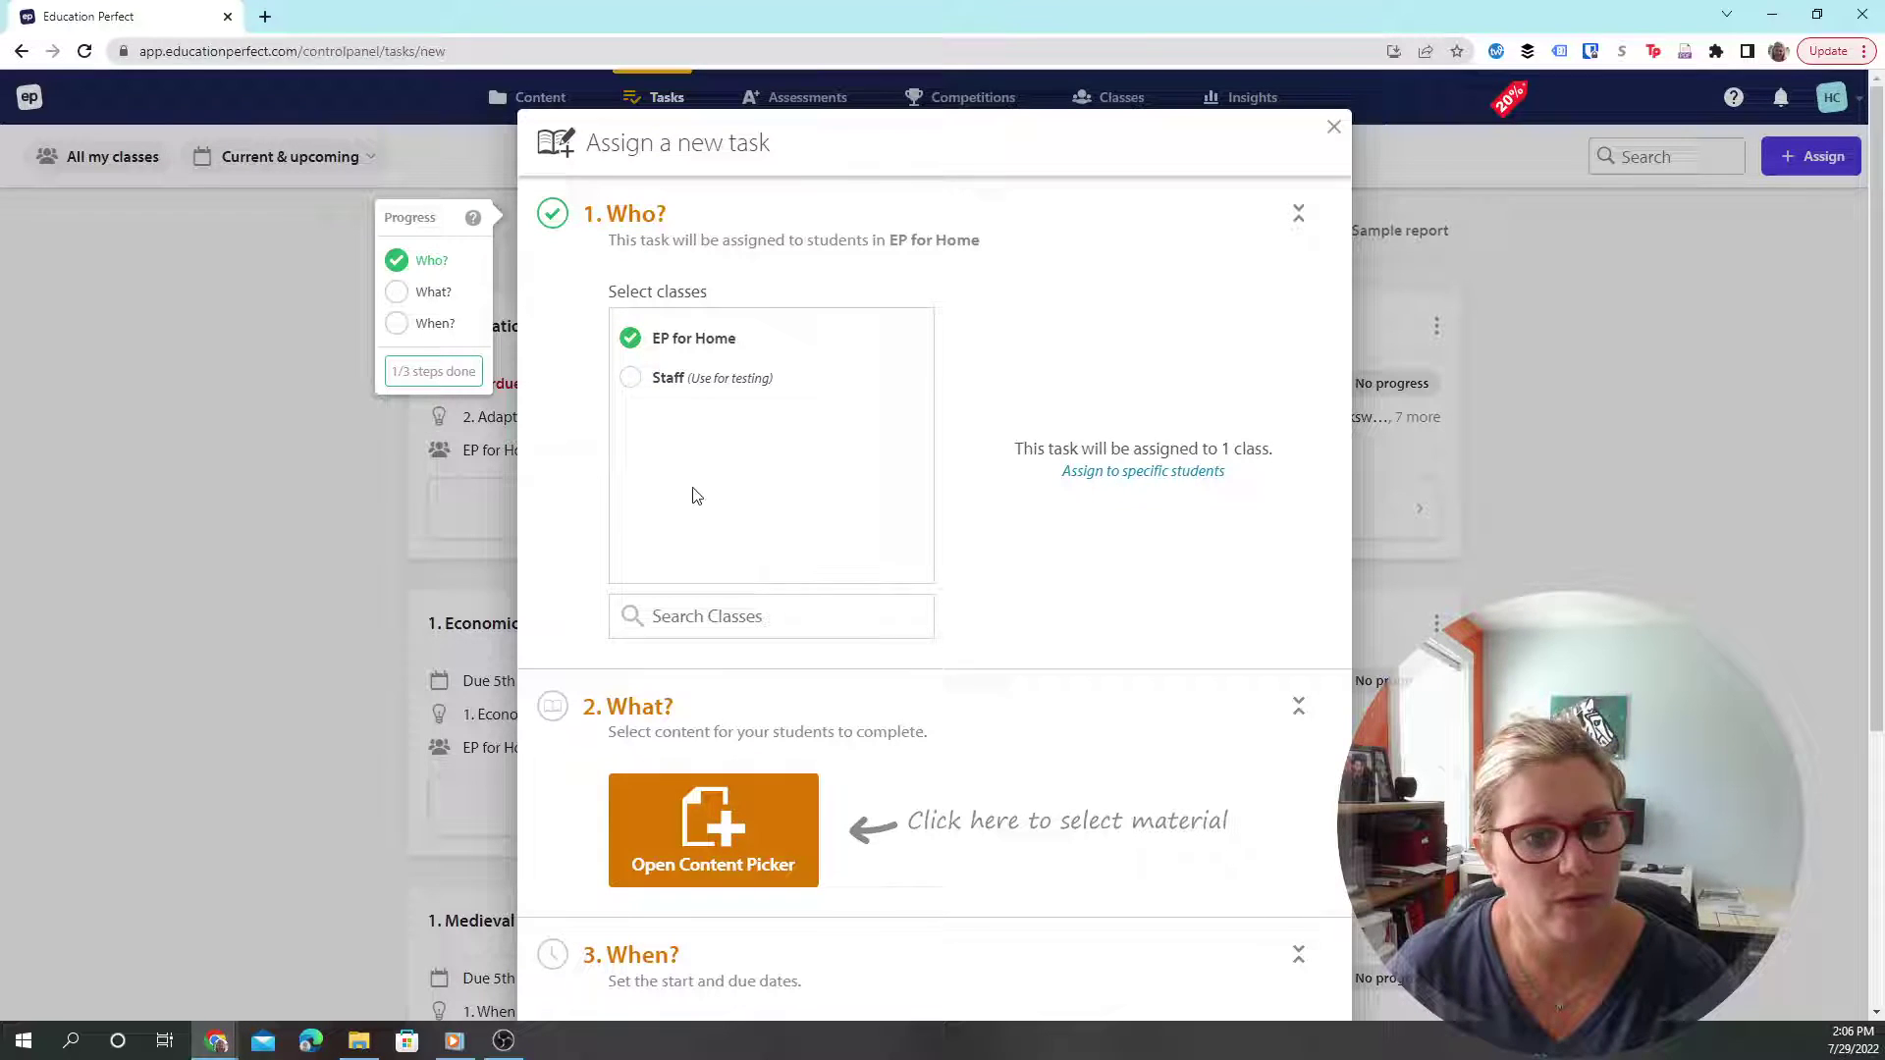
scroll(762, 622, down, 2)
click(766, 624)
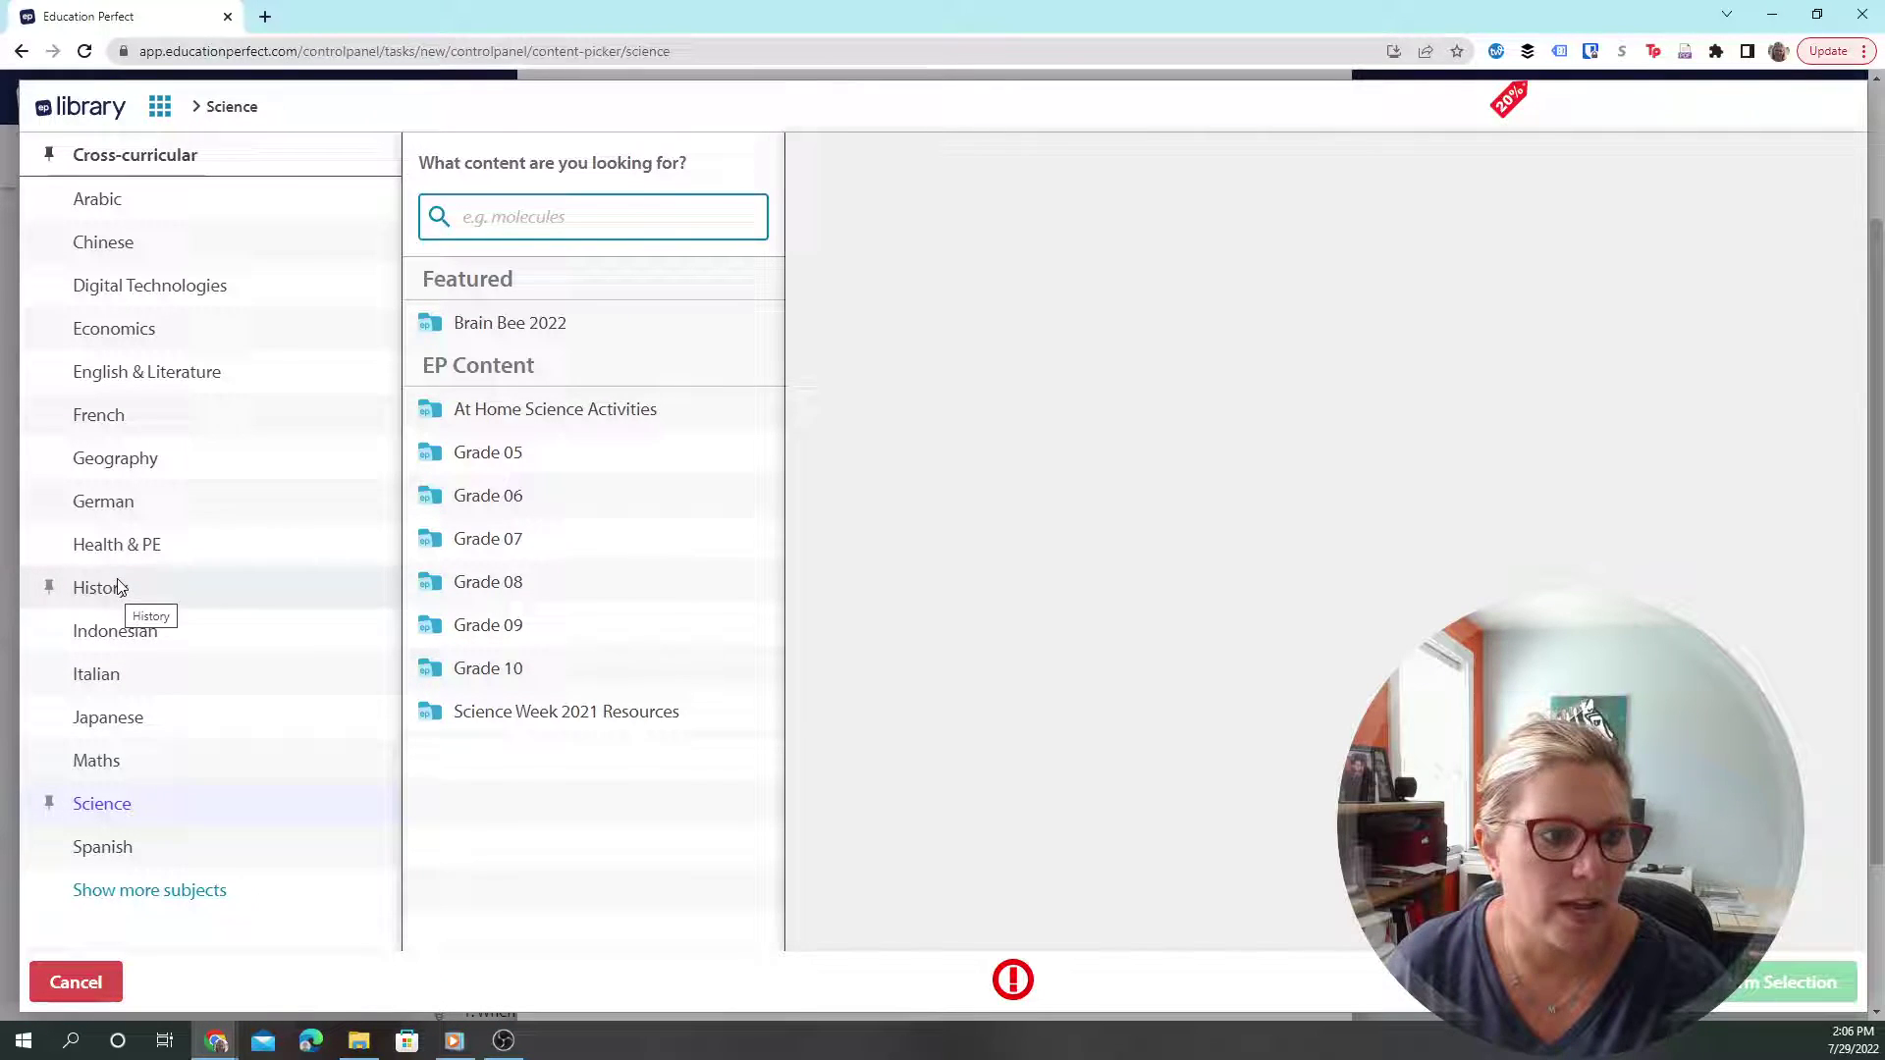
Step: Add the whole Grade 07 An Introduction to Science unit (11 lessons) and confirm the selection
click(505, 550)
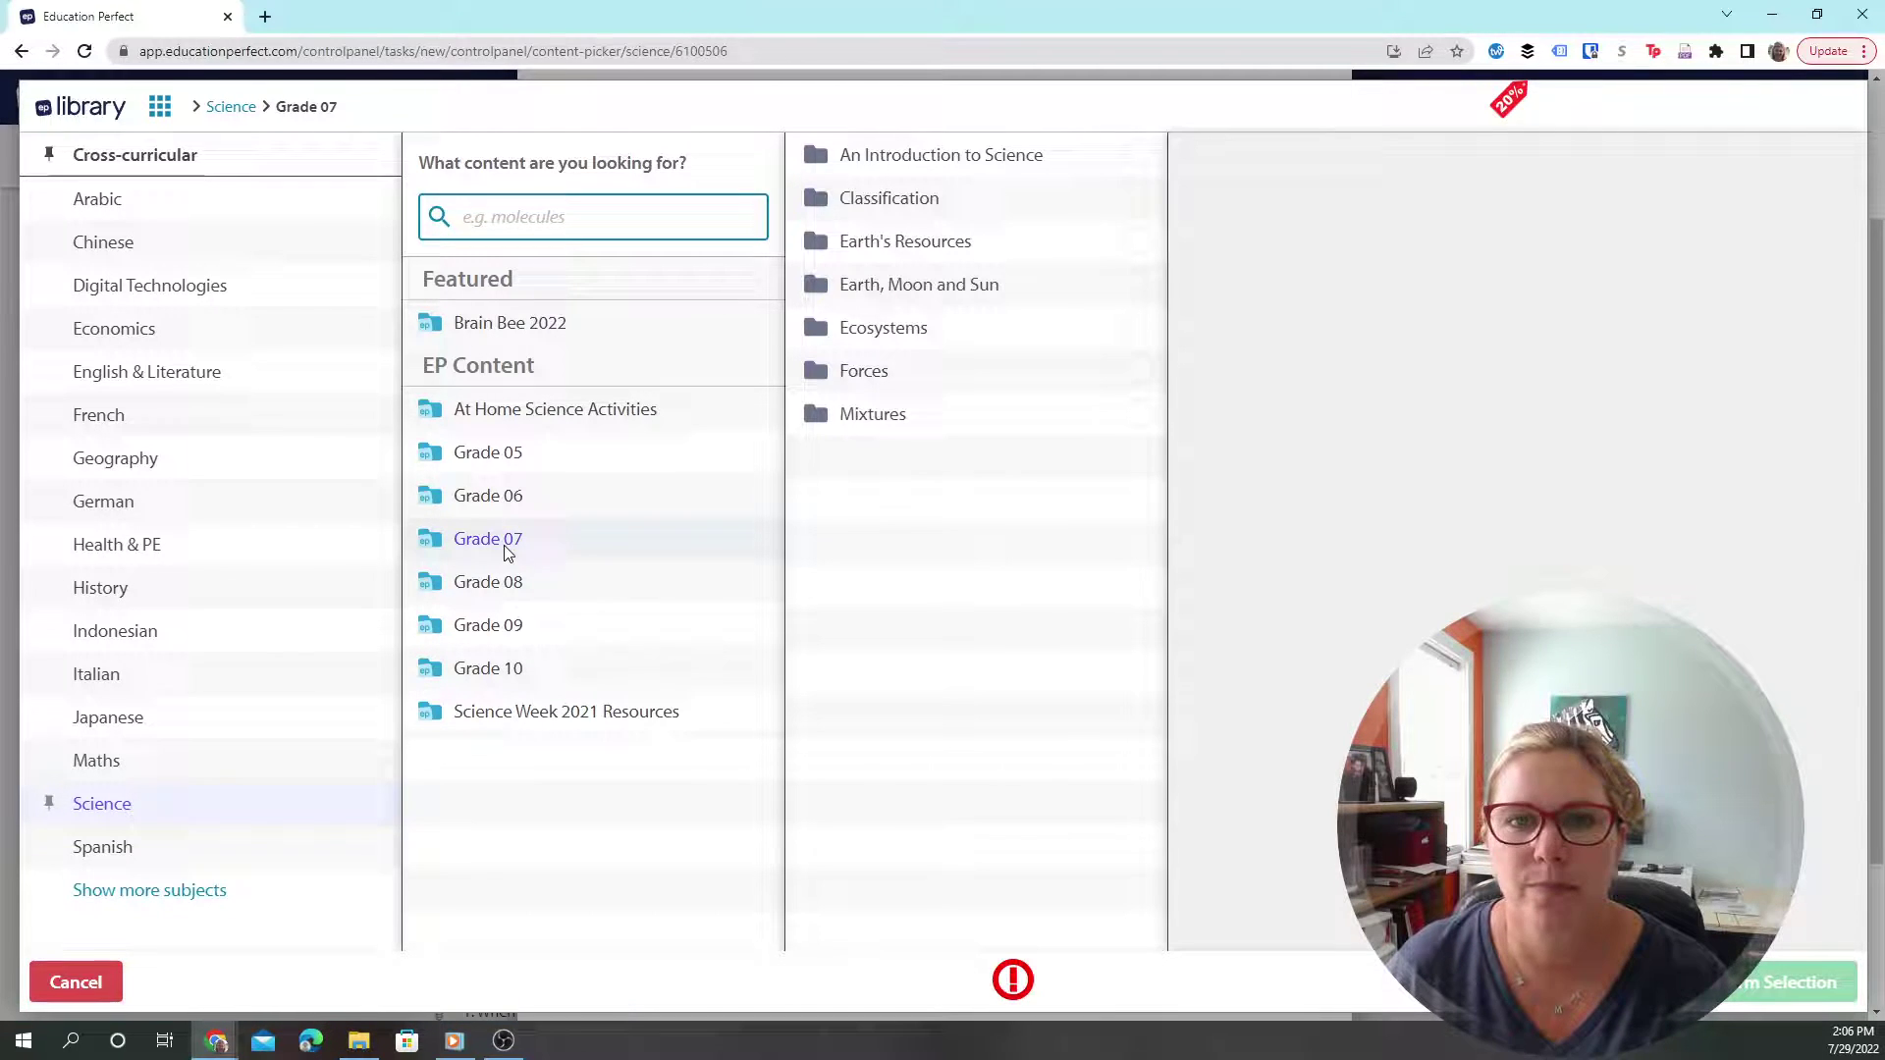
click(1132, 158)
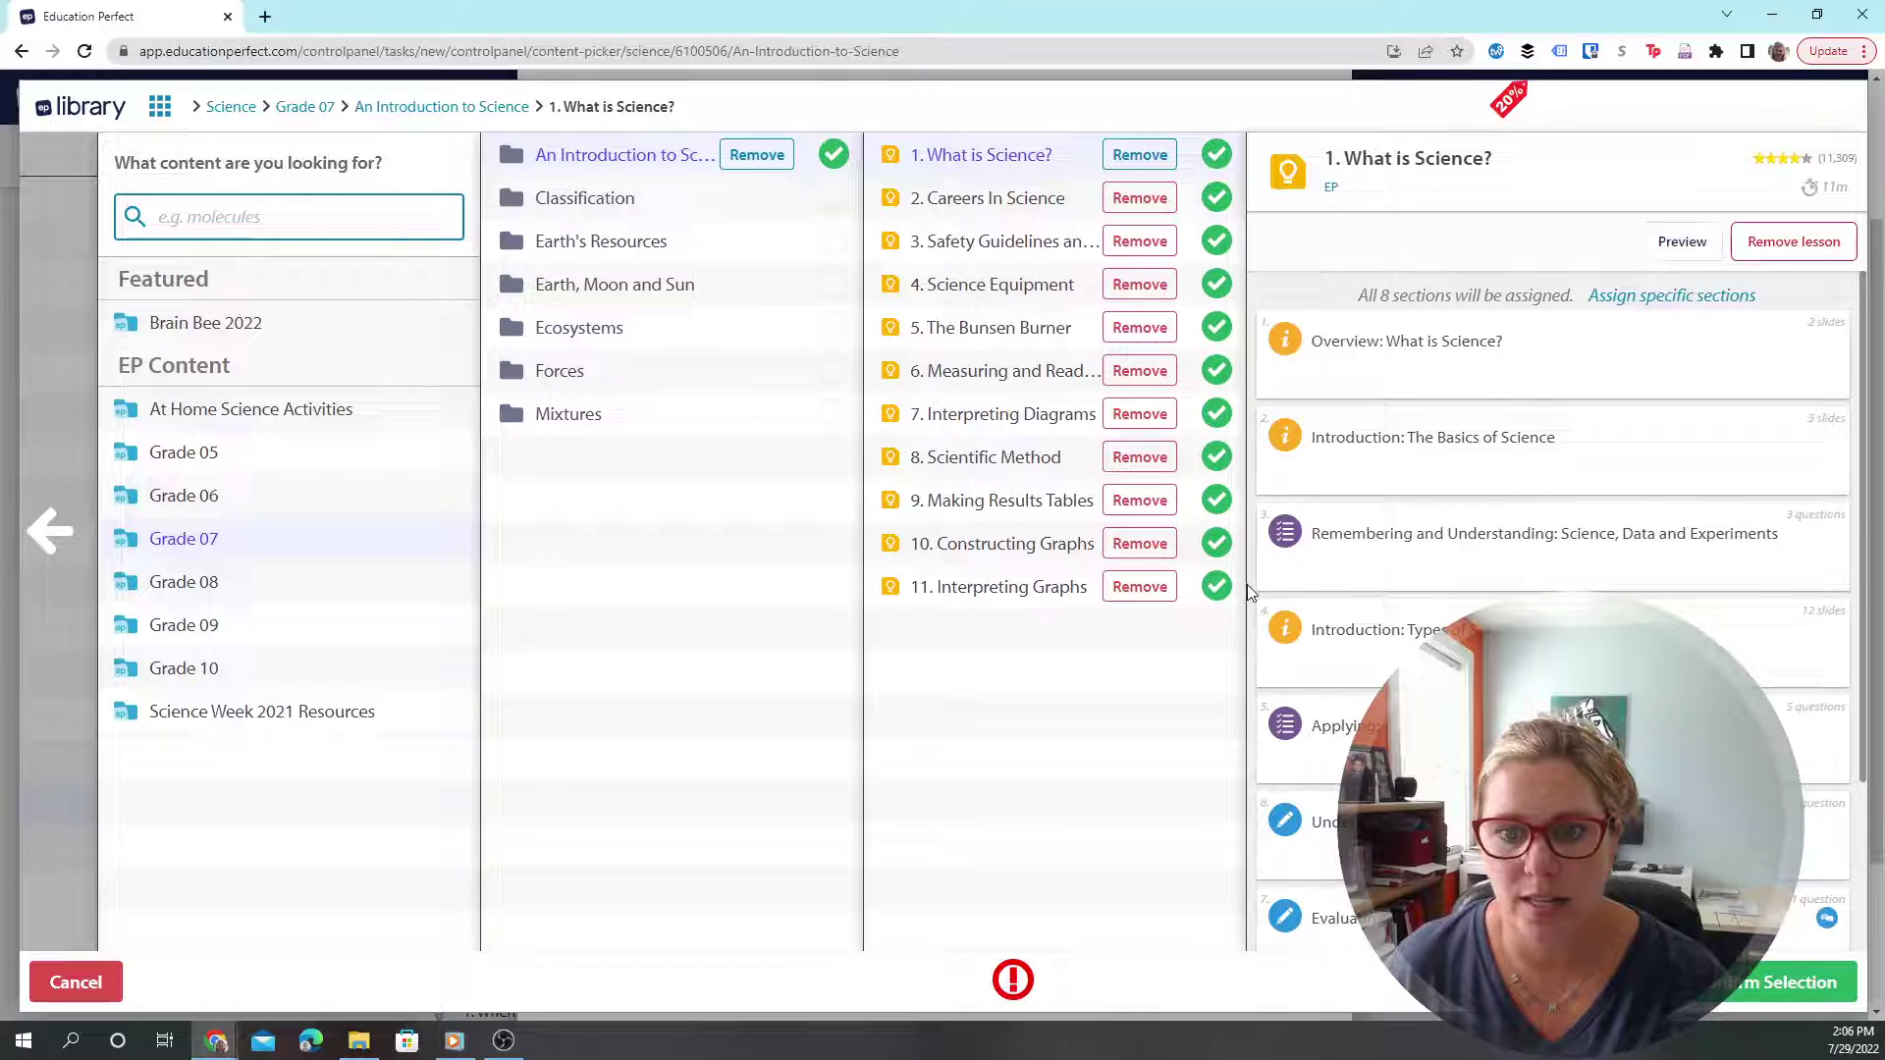
click(1737, 987)
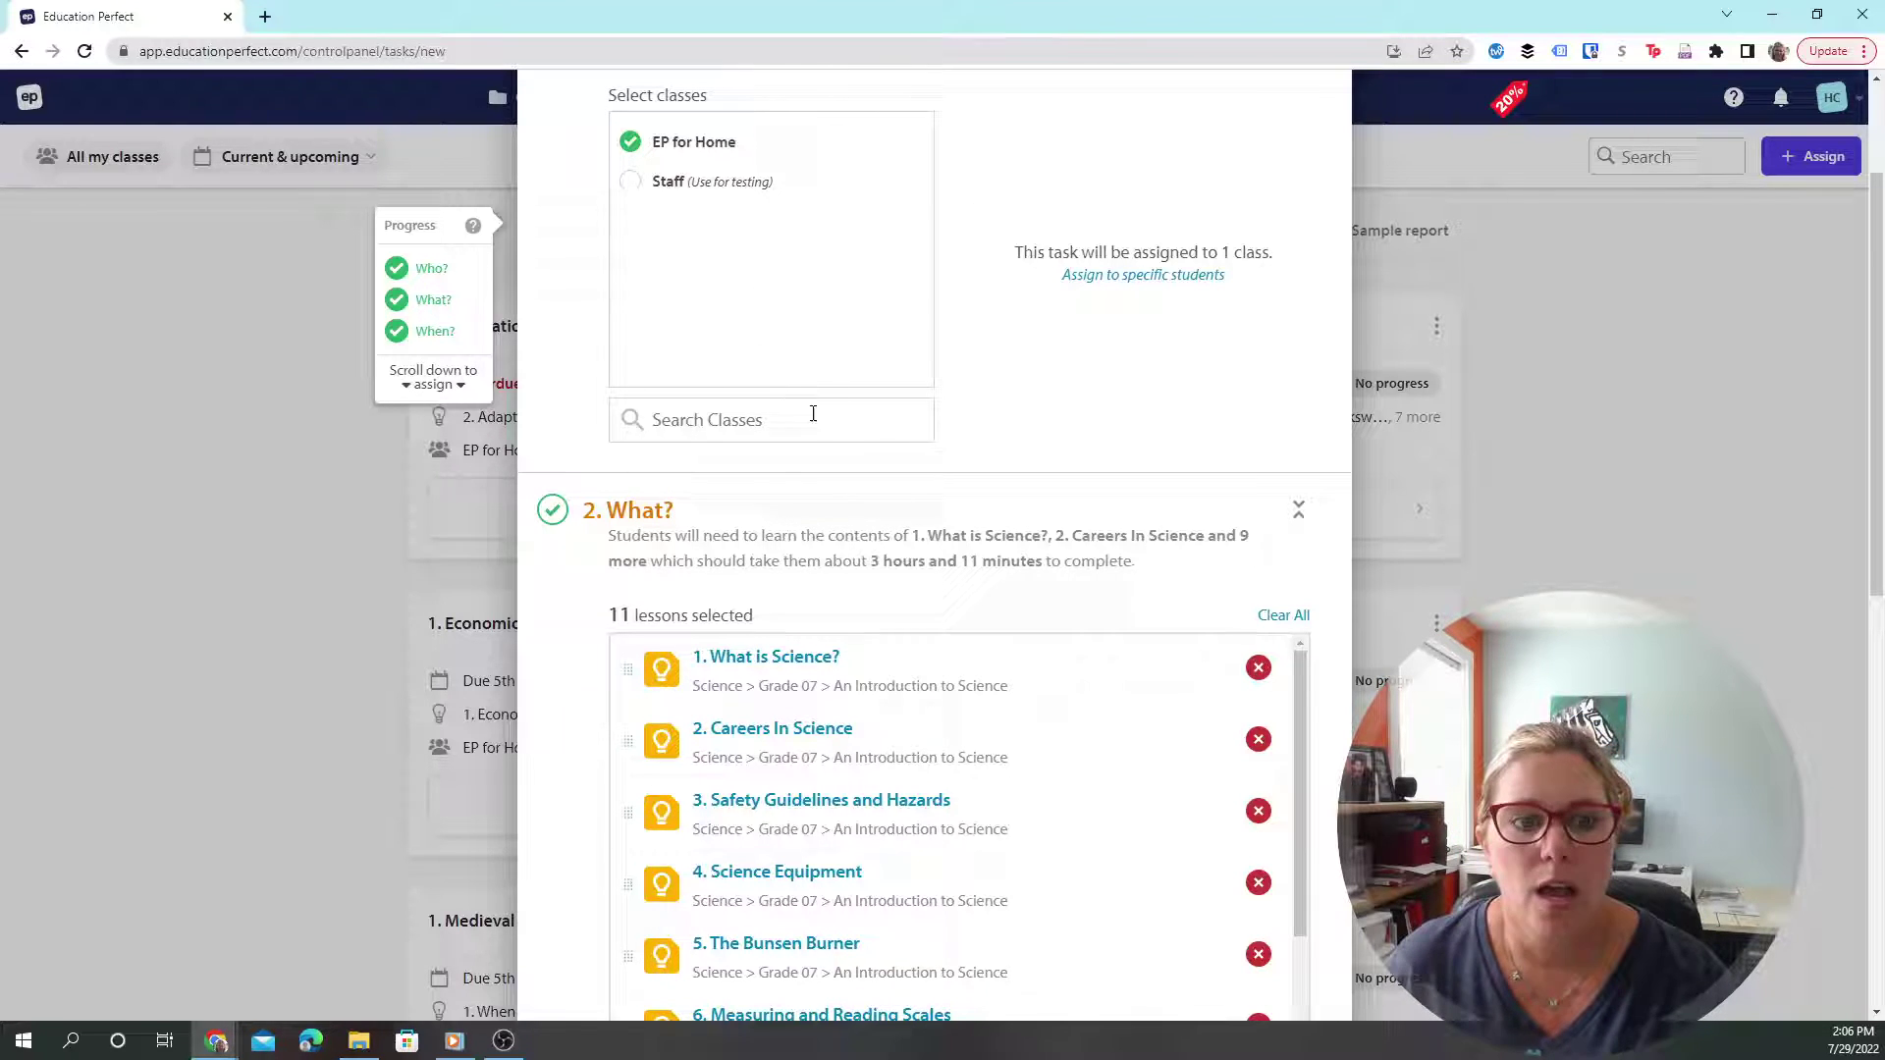
scroll(932, 499, up, 2)
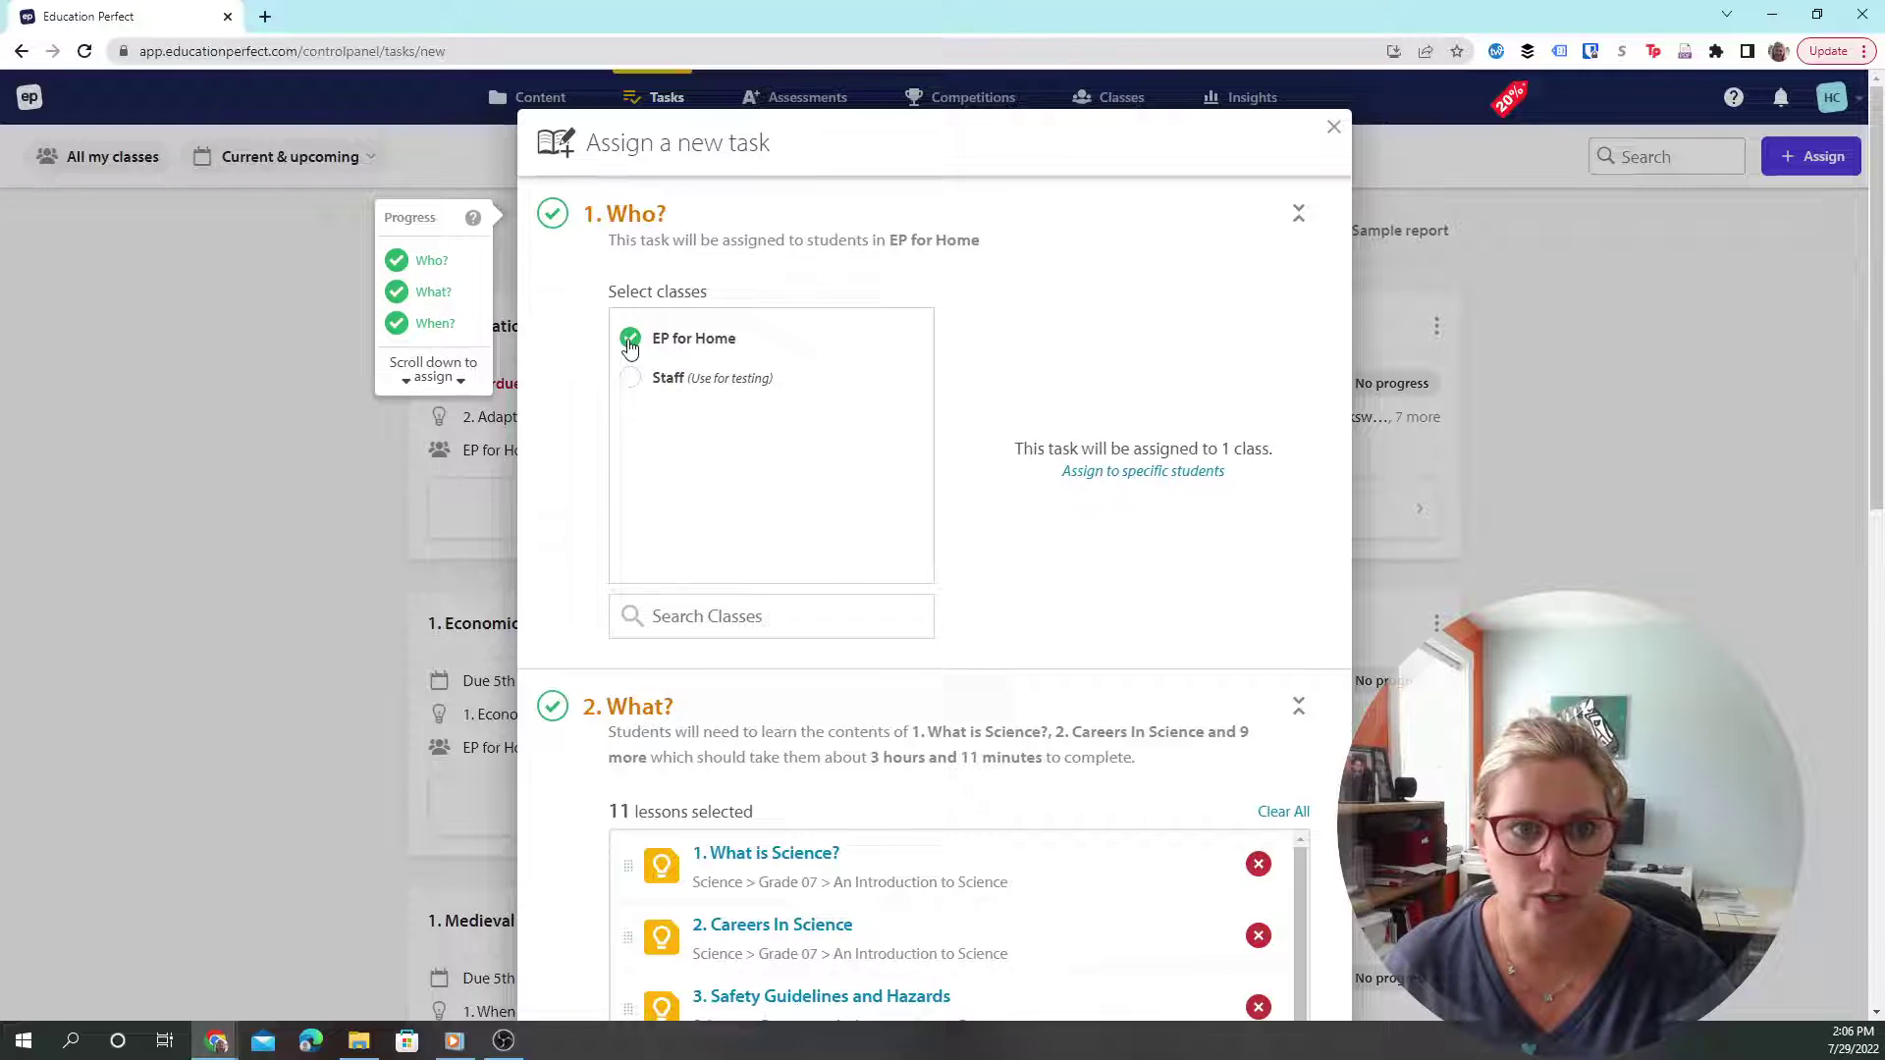
scroll(629, 347, down, 7)
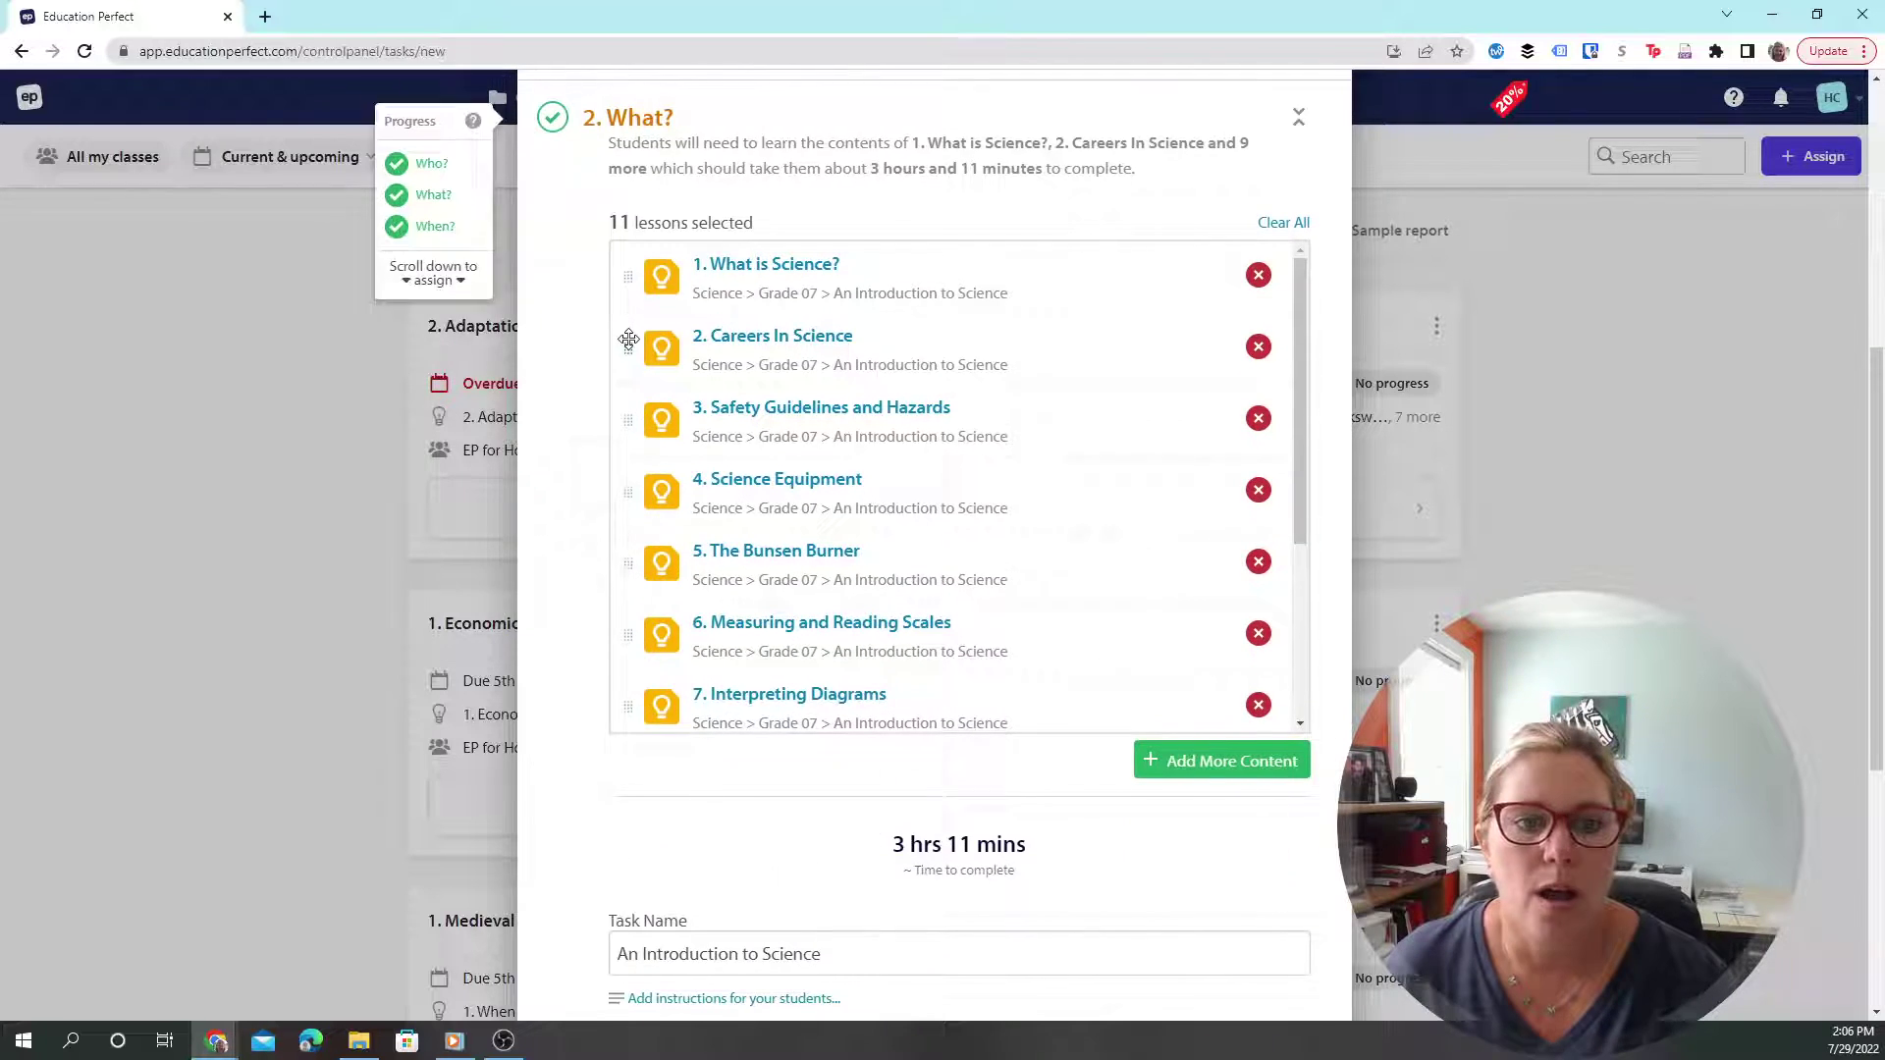
scroll(629, 346, down, 3)
scroll(942, 377, down, 4)
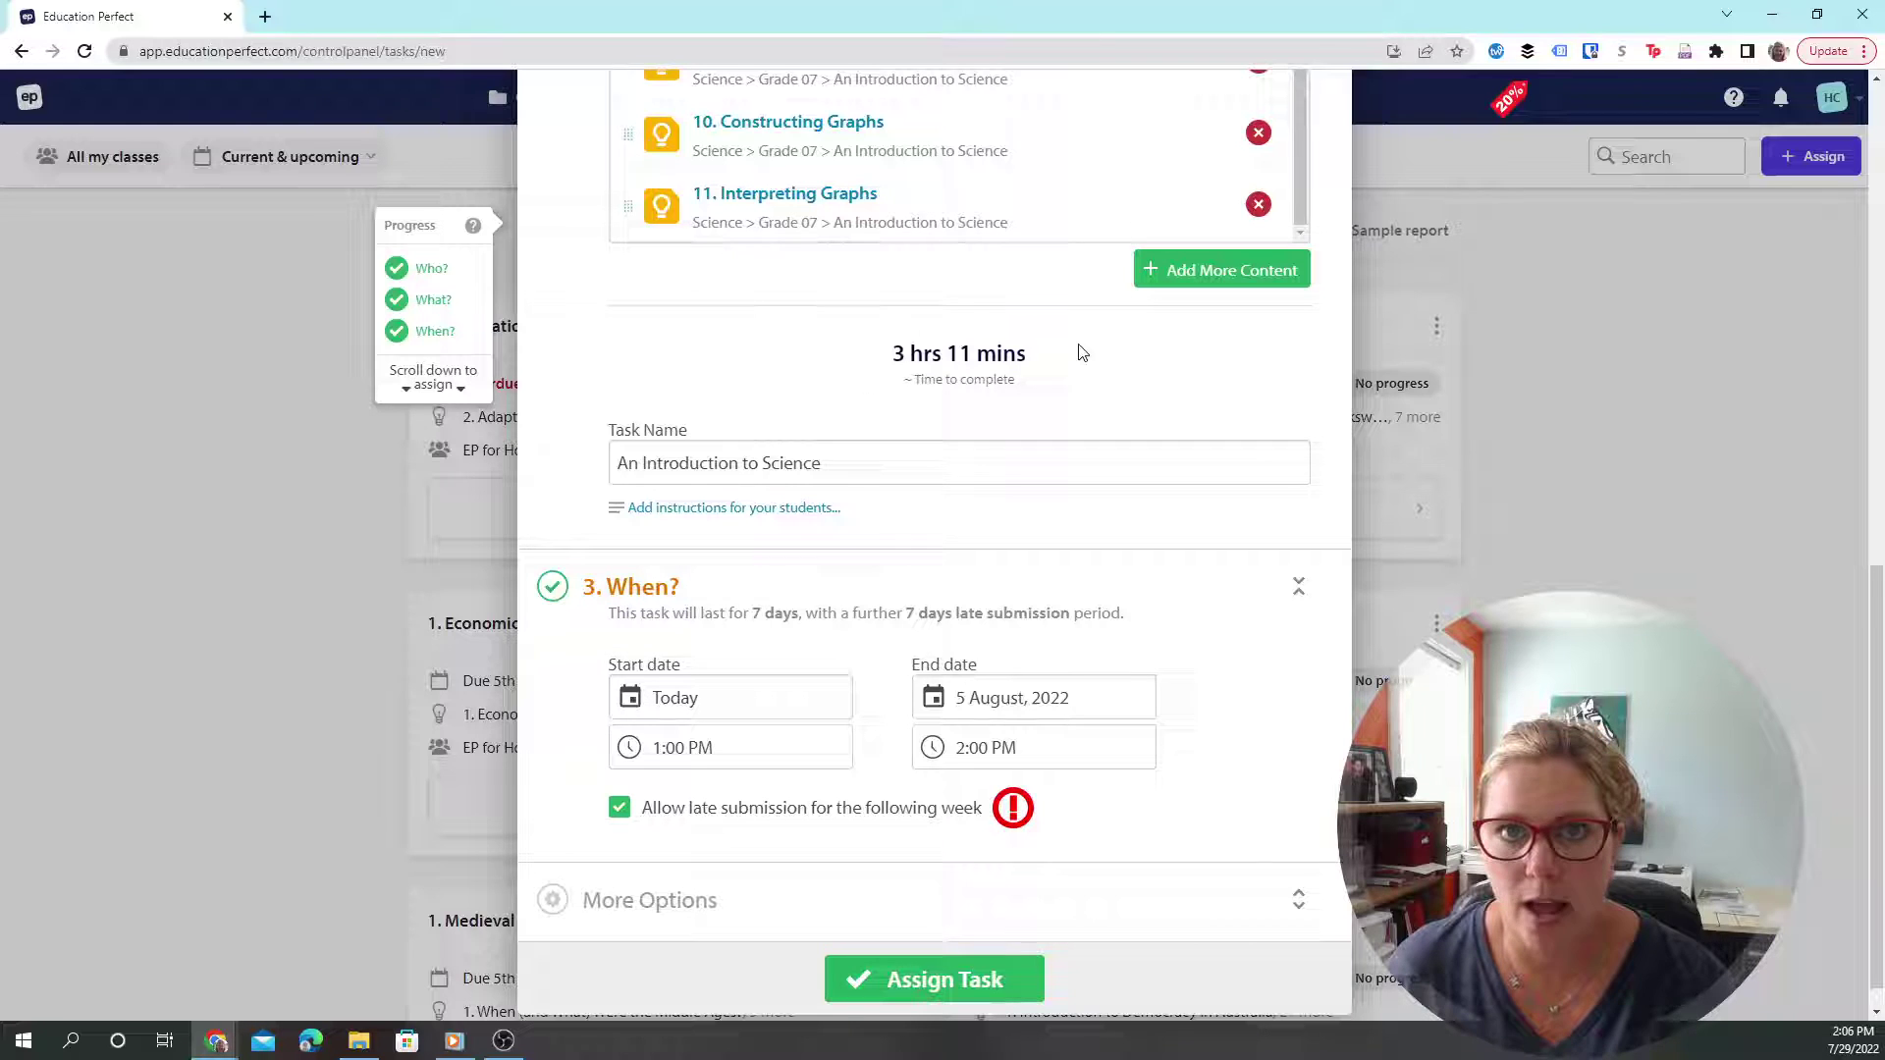
scroll(738, 569, down, 1)
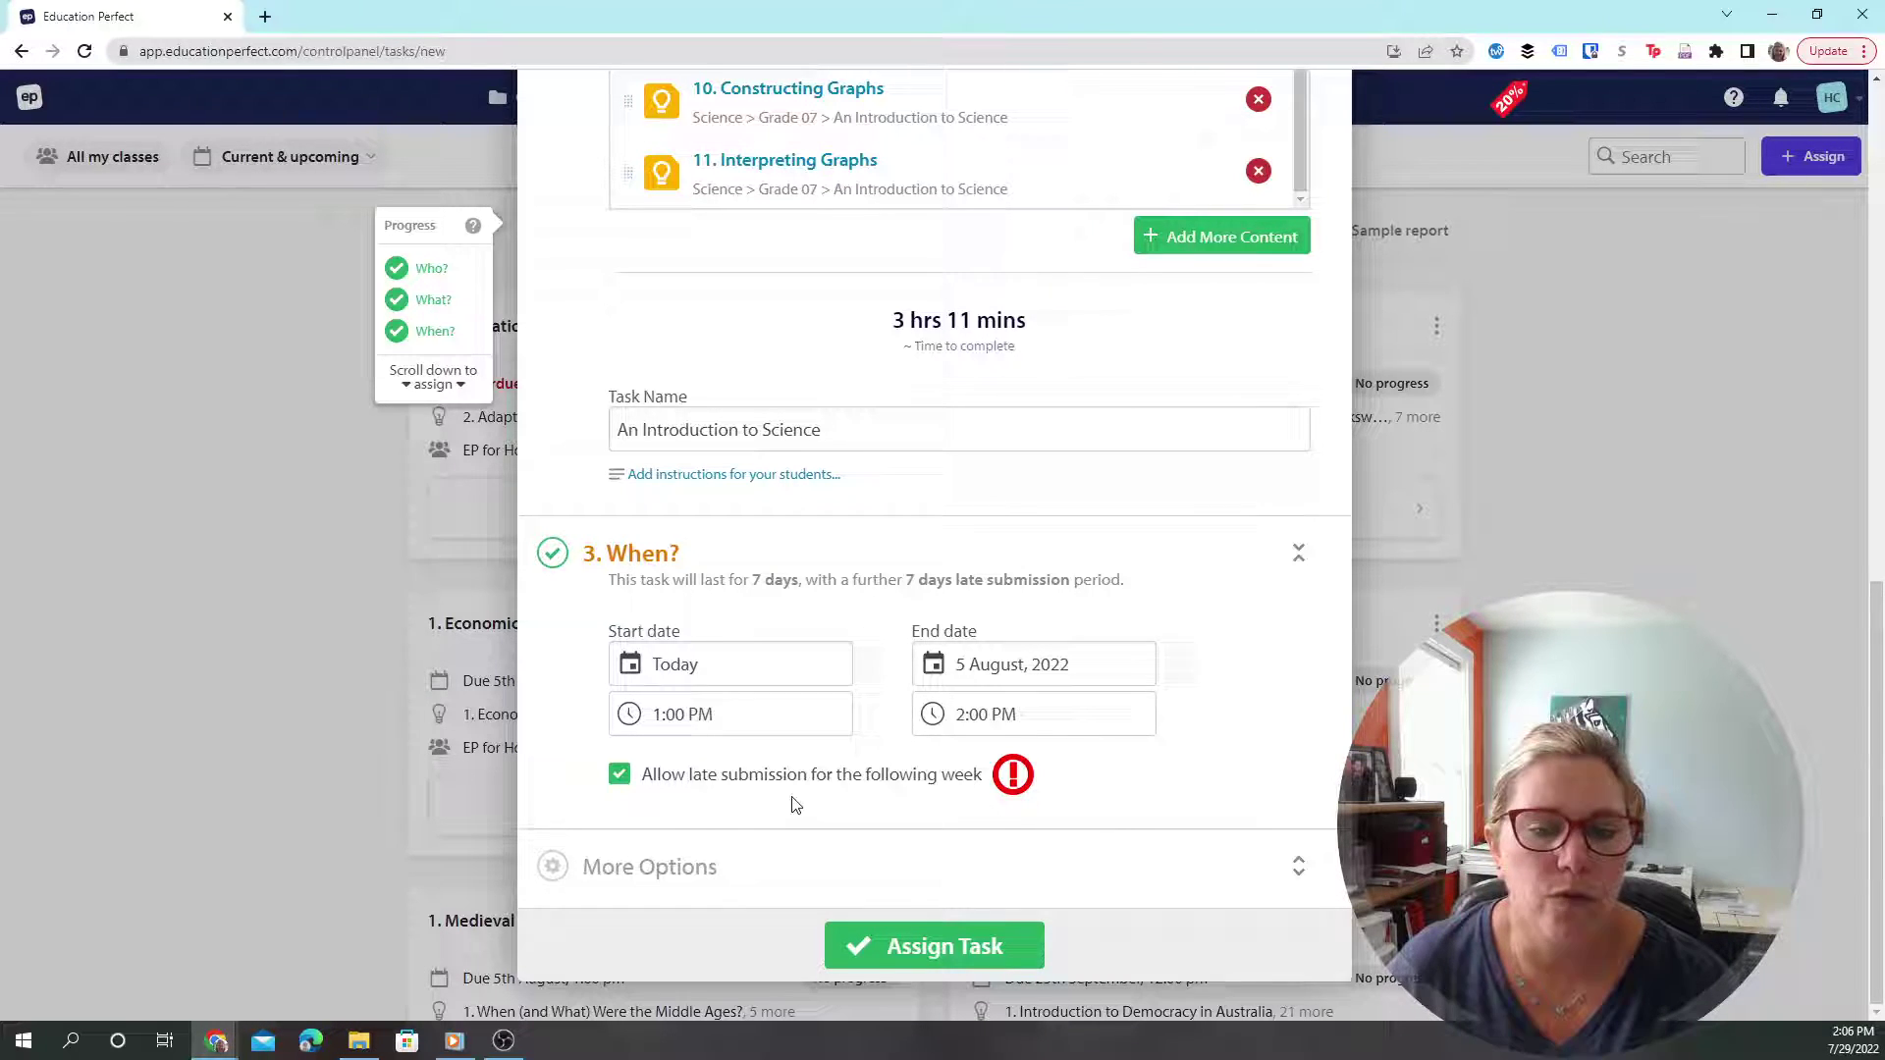
Step: Assign the An Introduction to Science task and wait for the Get Started confirmation page
click(947, 954)
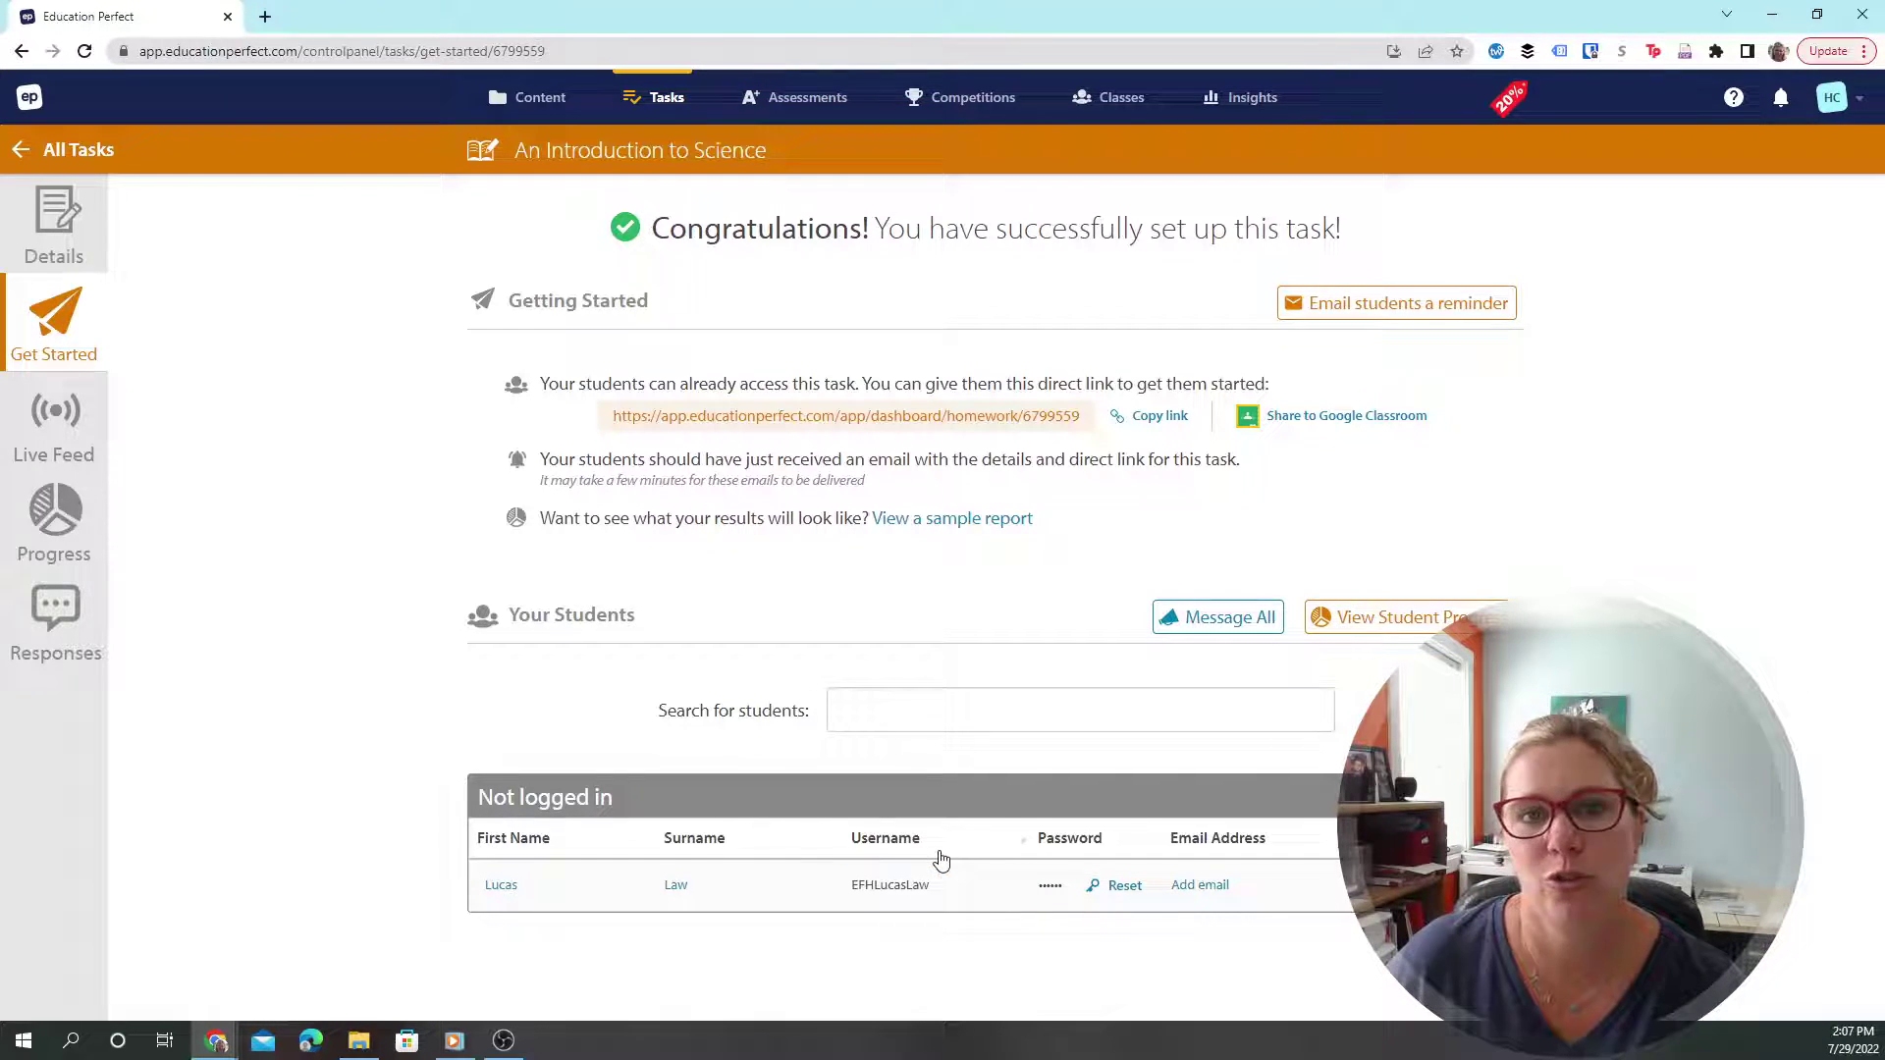
mouse_move(928, 866)
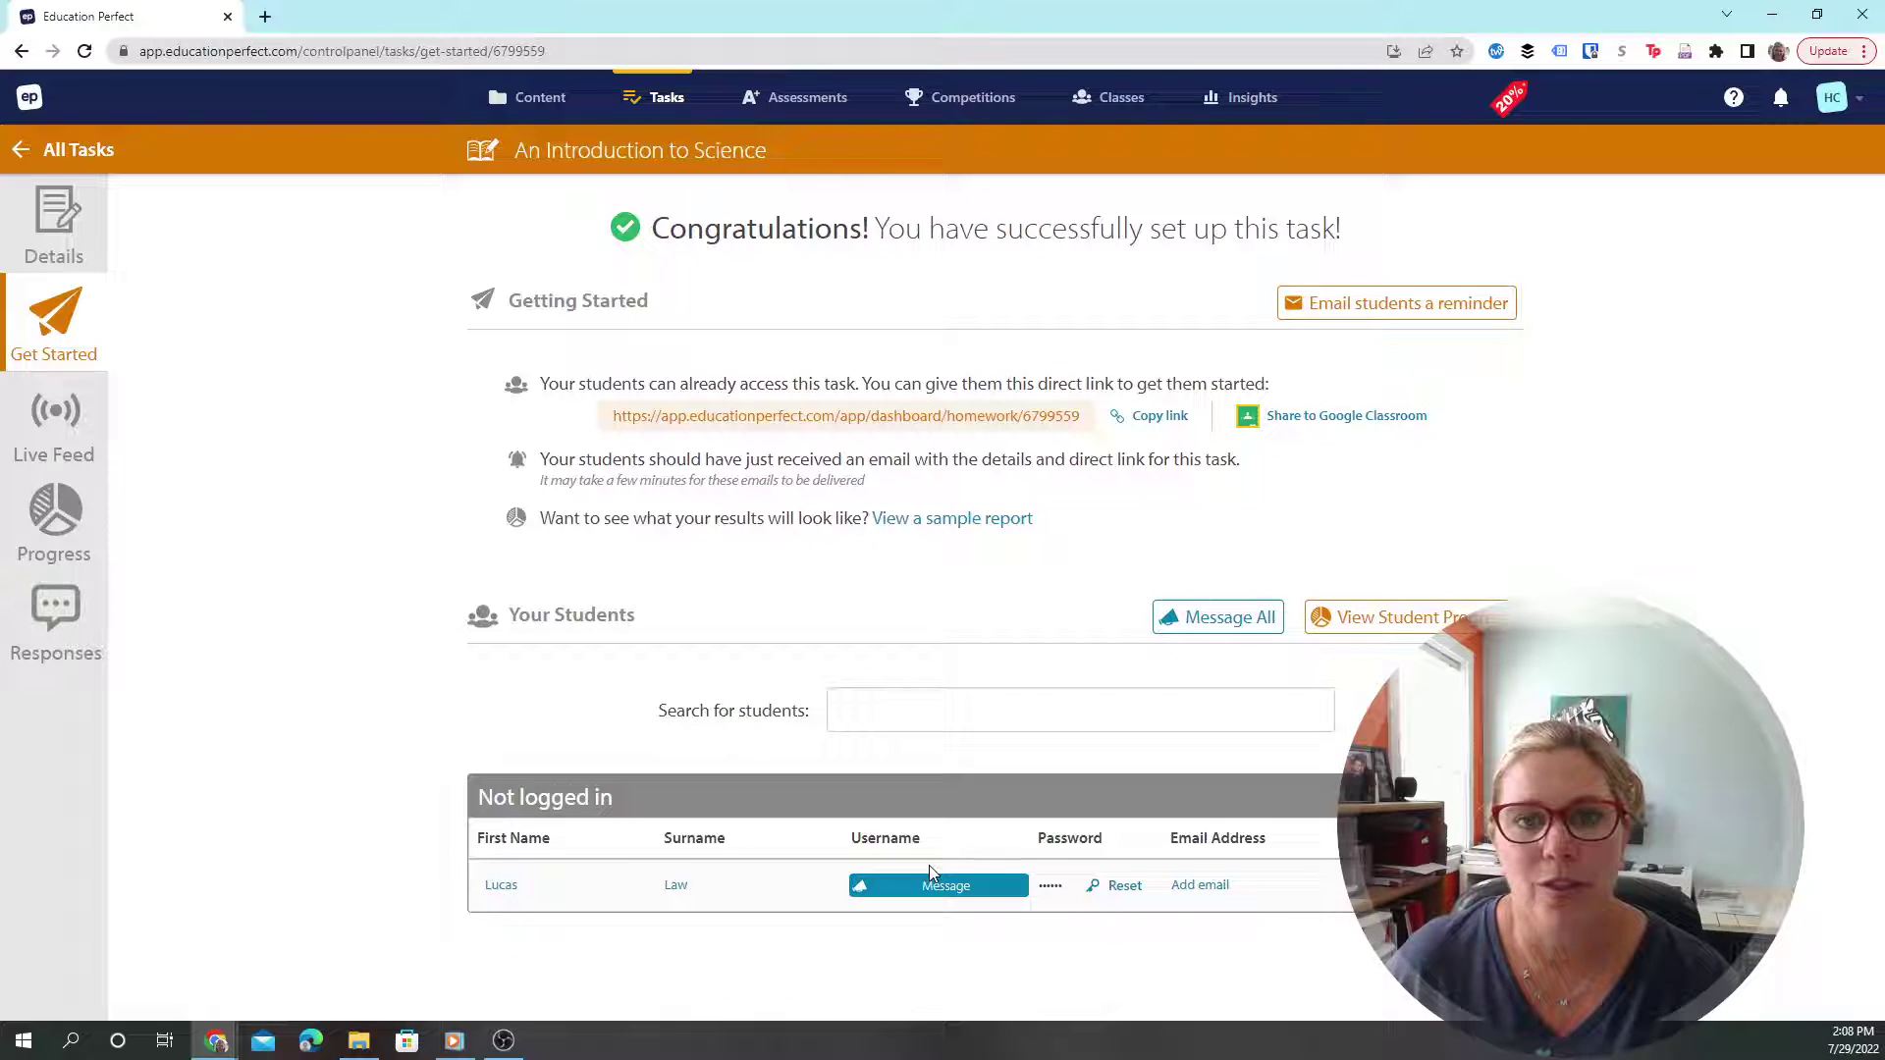
Step: Visit Competitions, Assessments and Tasks, ending on the Insights questions-answered chart
click(952, 103)
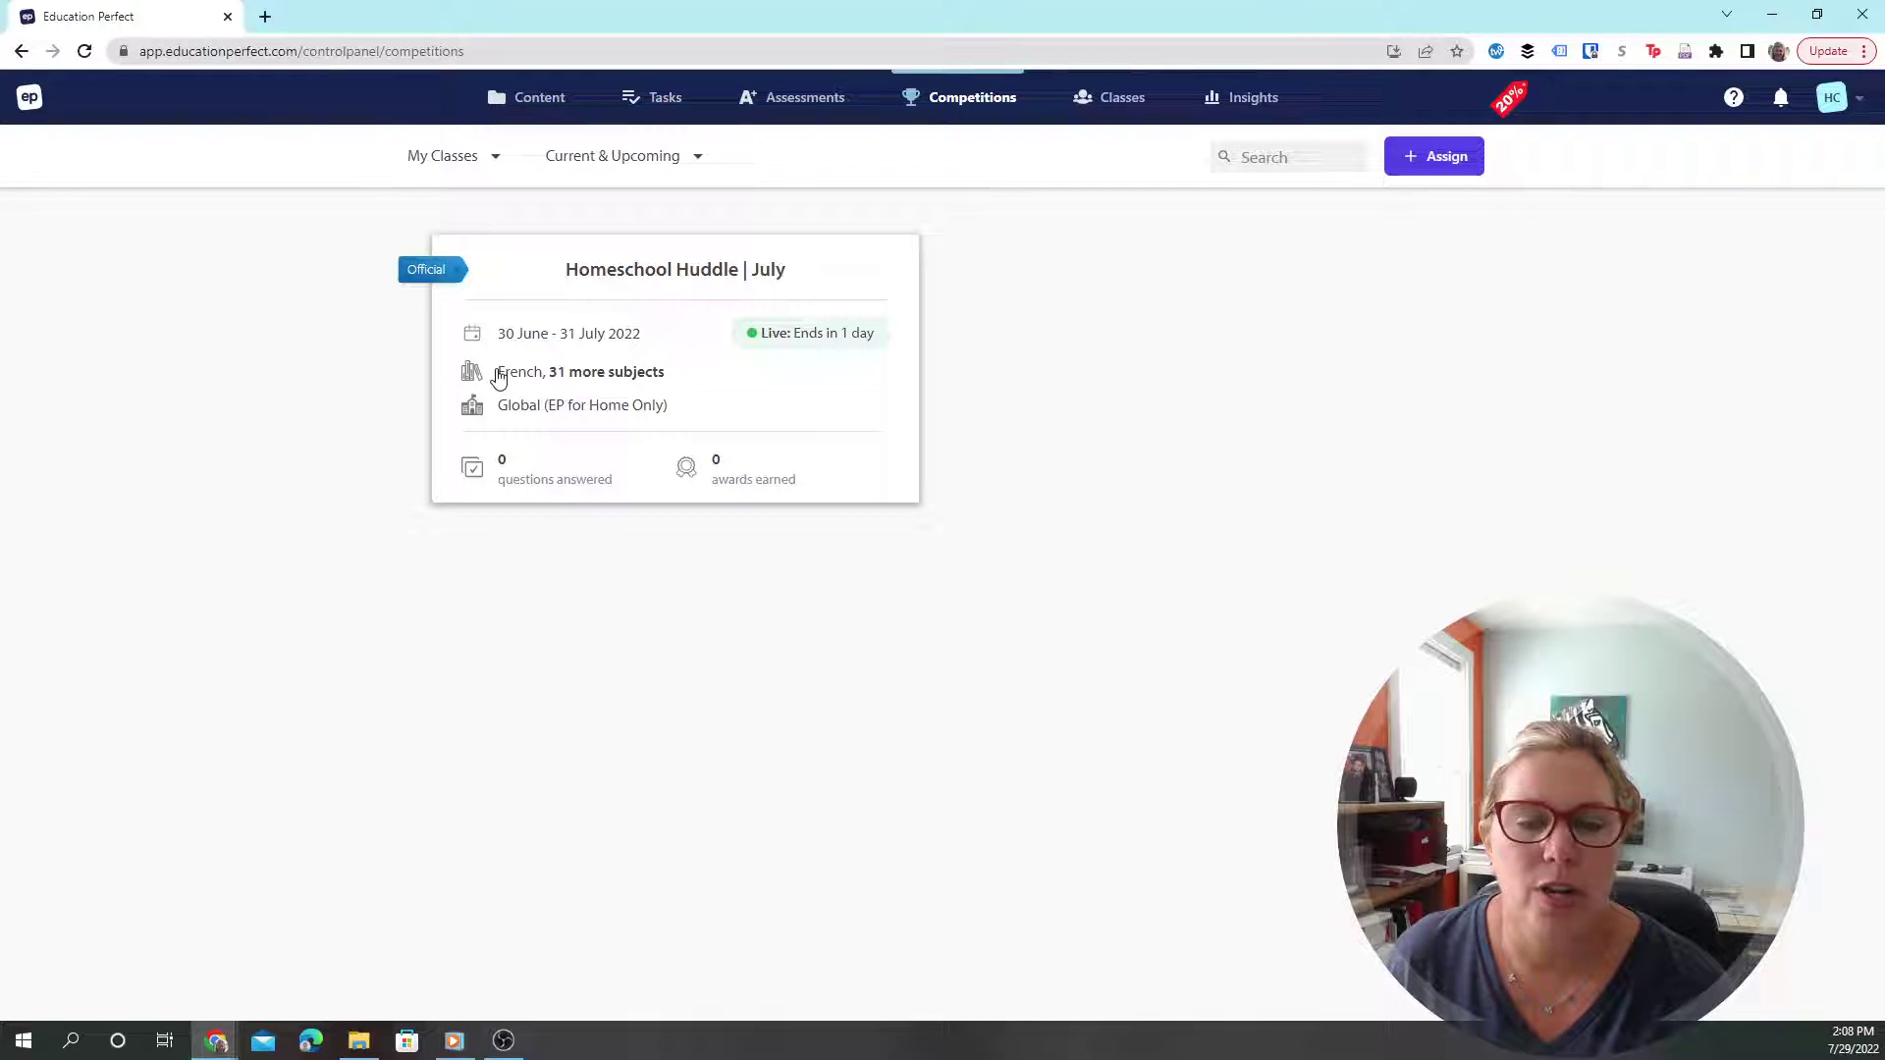
click(788, 103)
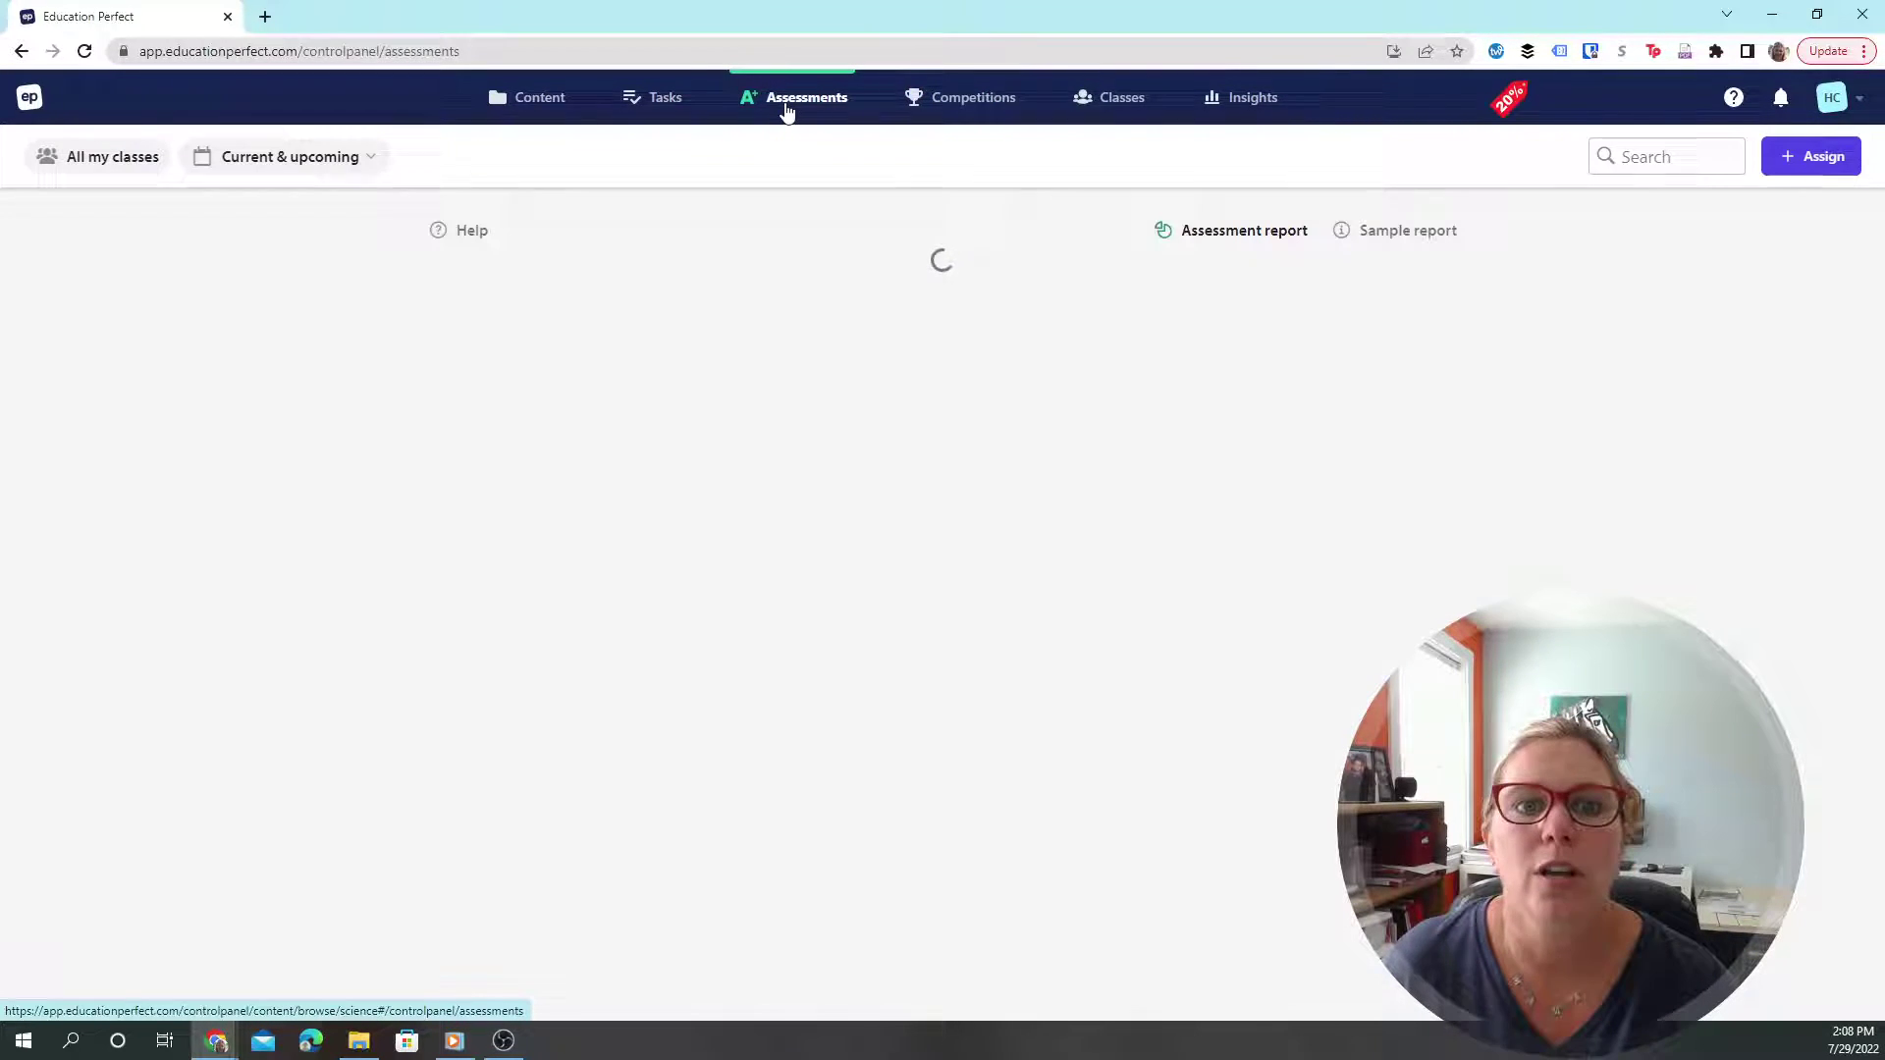
click(652, 115)
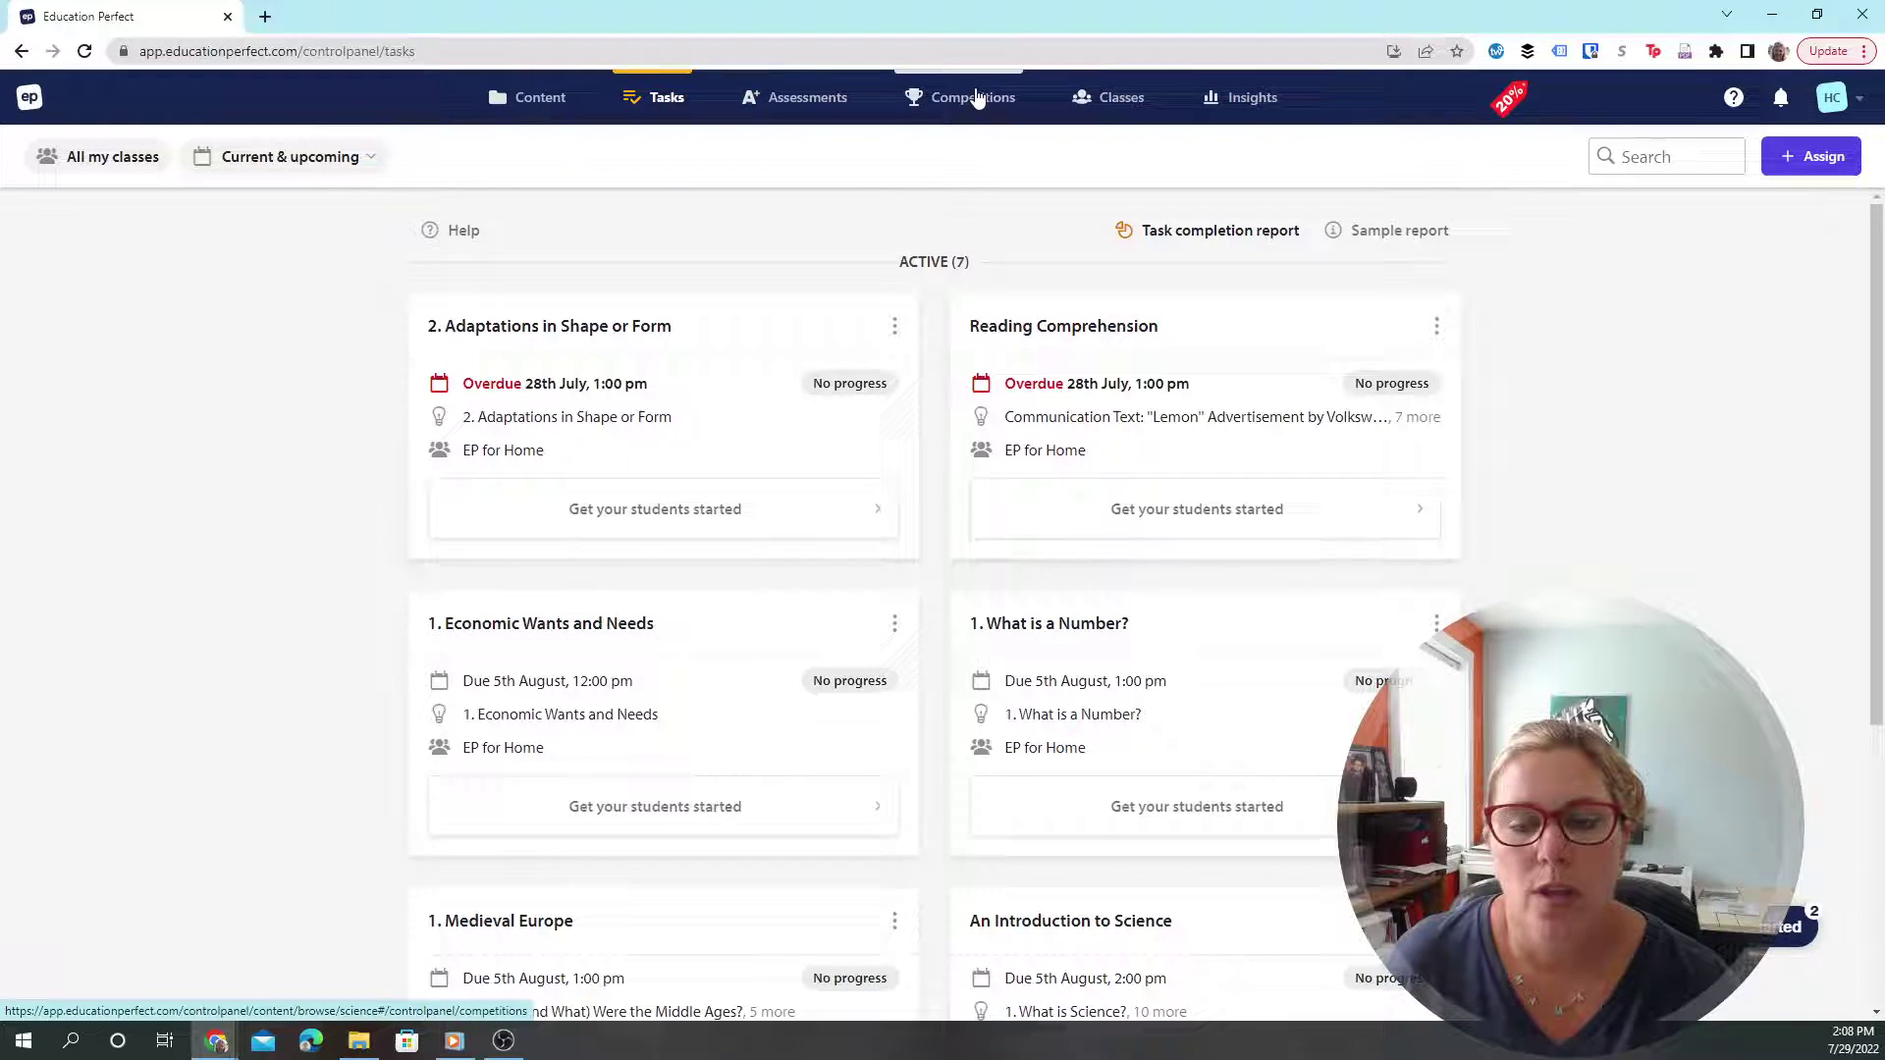
click(1211, 106)
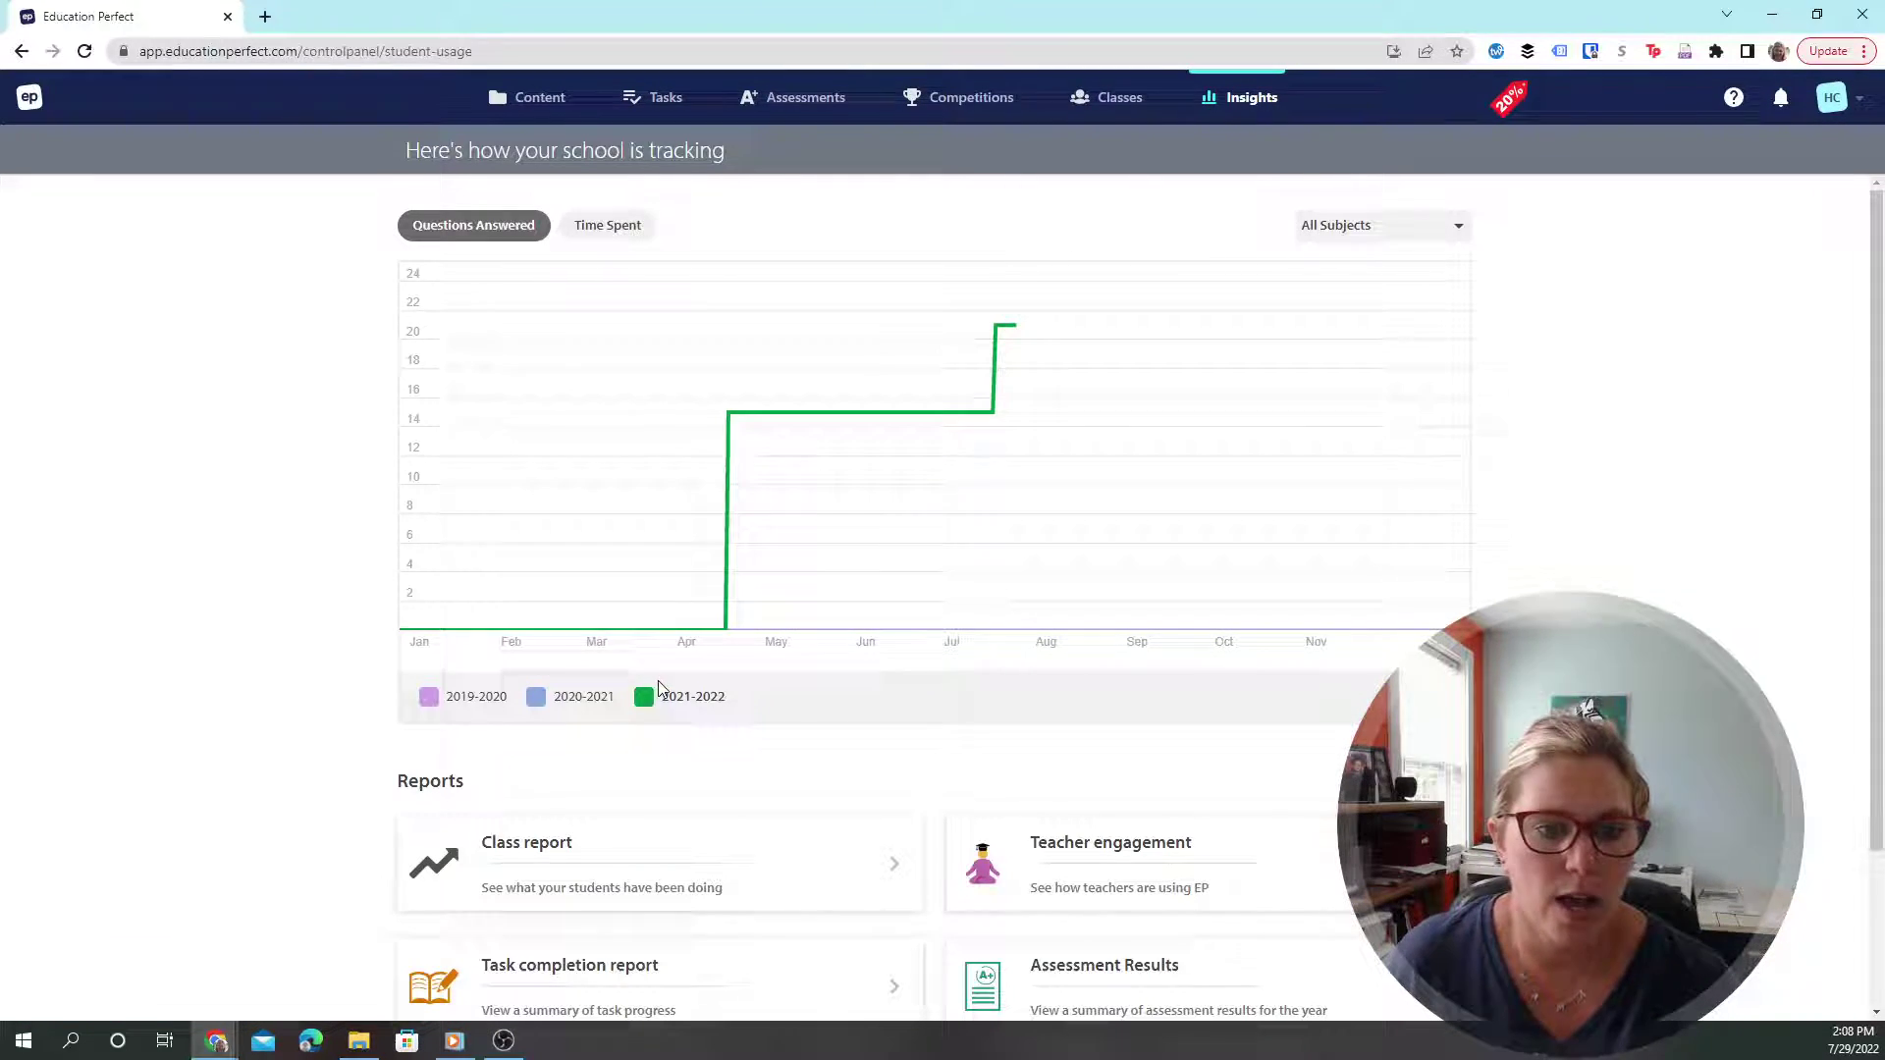
mouse_move(723, 633)
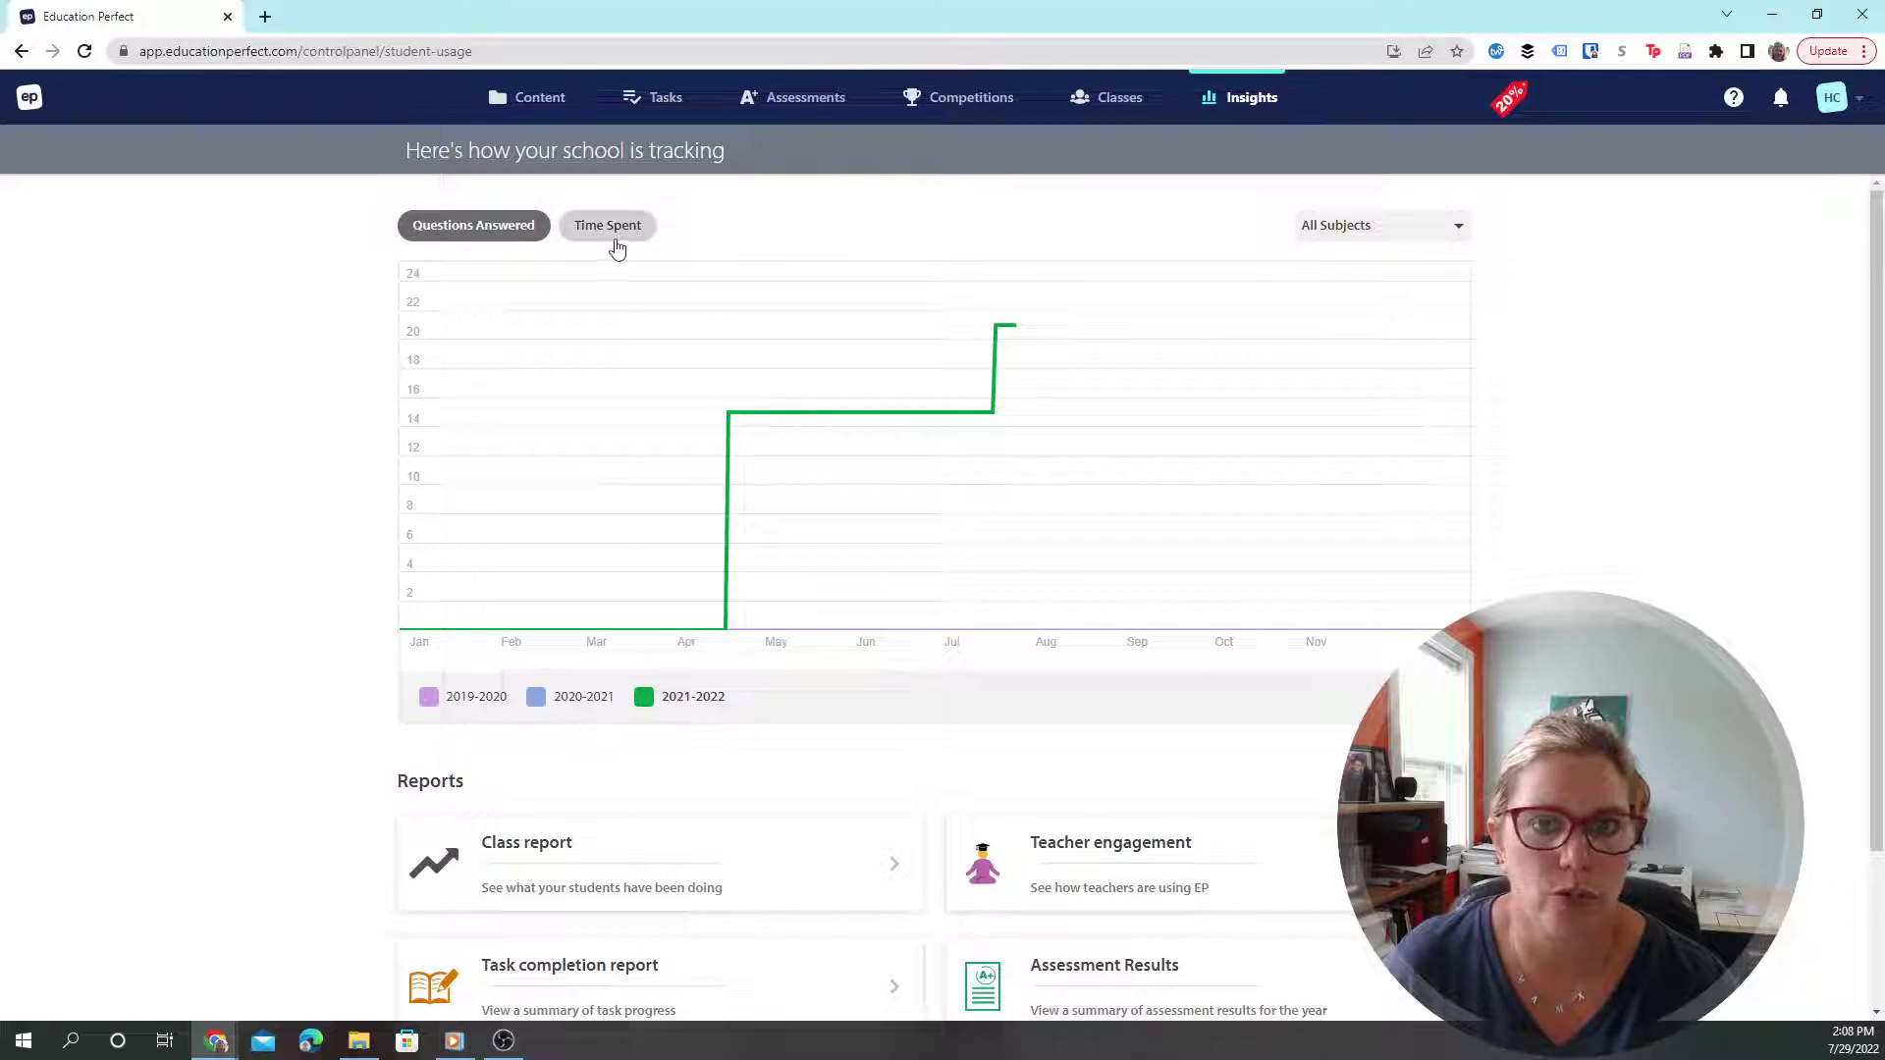
Step: Switch from Insights to the Content library
click(529, 106)
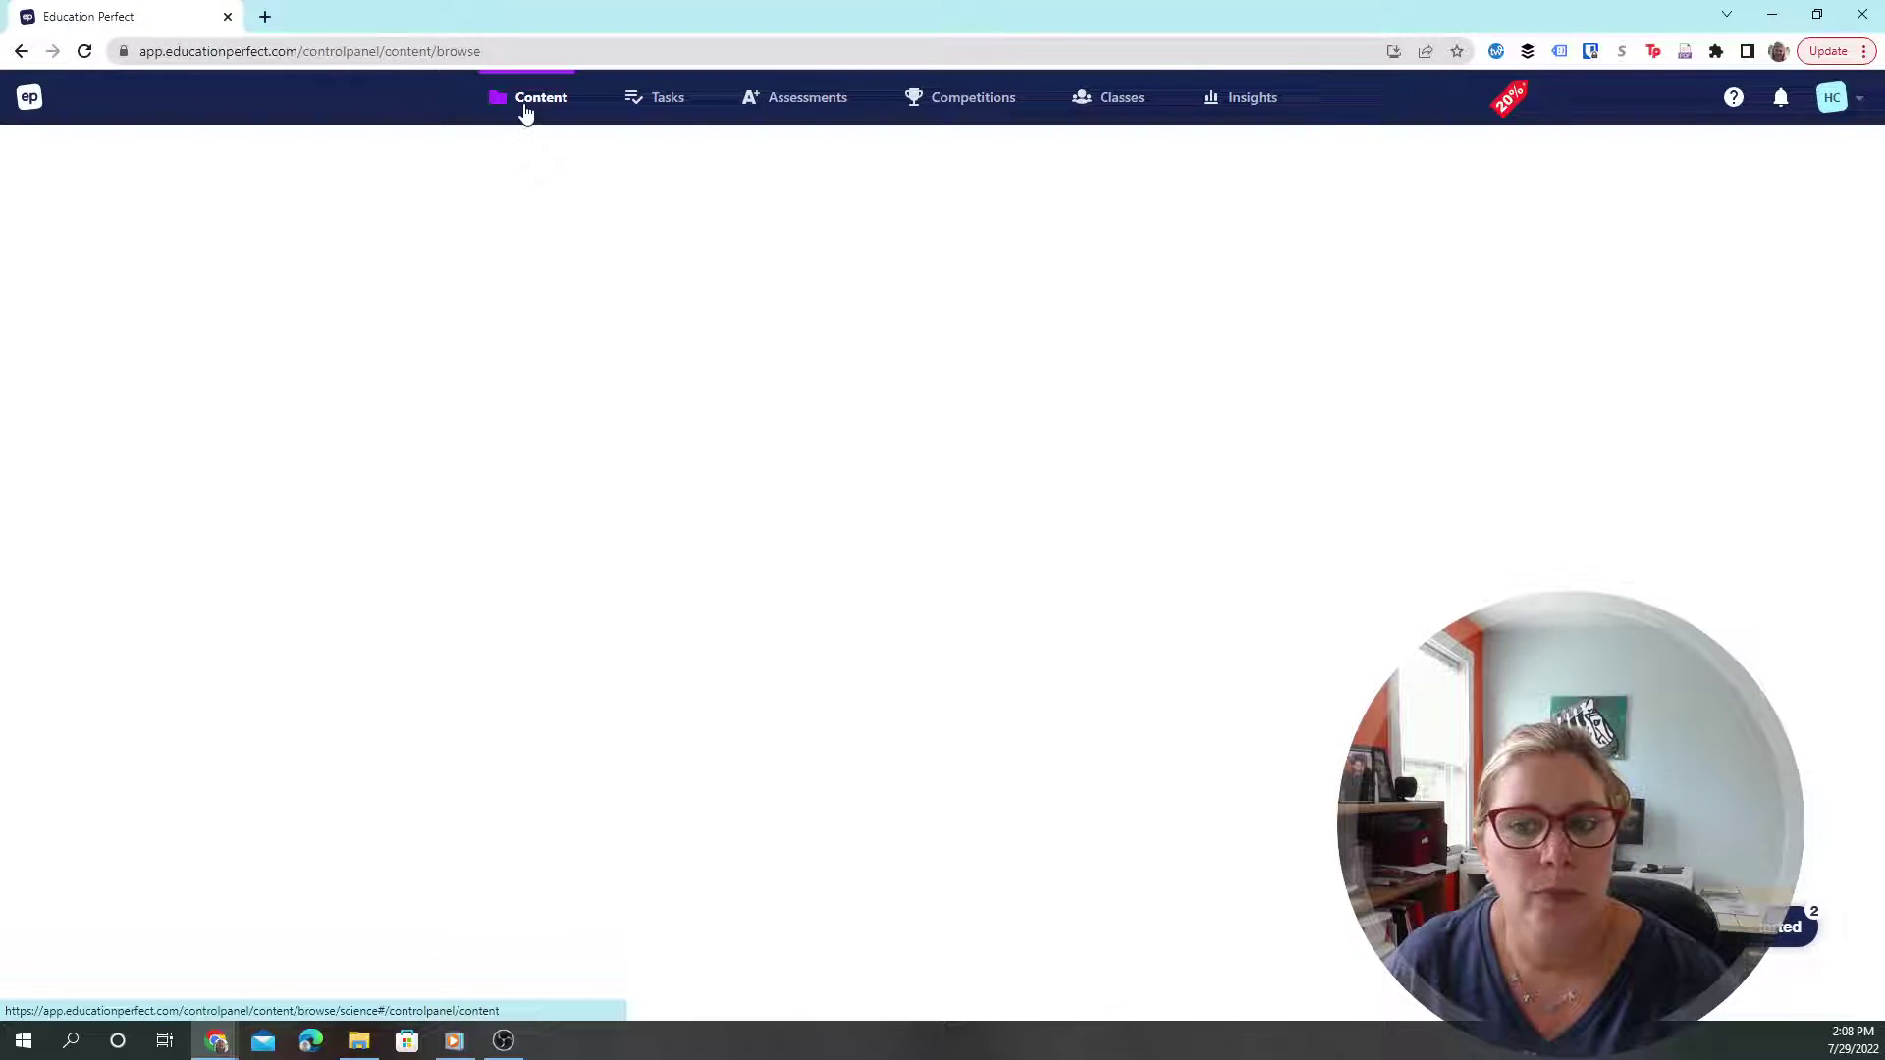